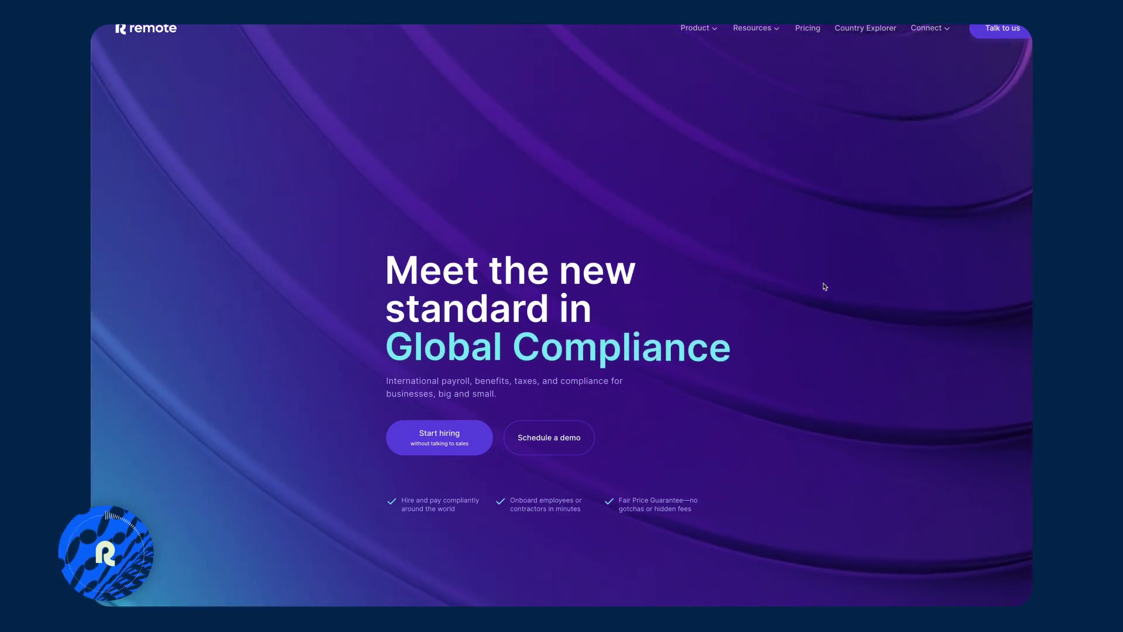
Open Country Explorer, browse the country list, and search 'sweden' so only the Sweden card remains.
{"action": "left_click", "coordinate": [861, 30]}
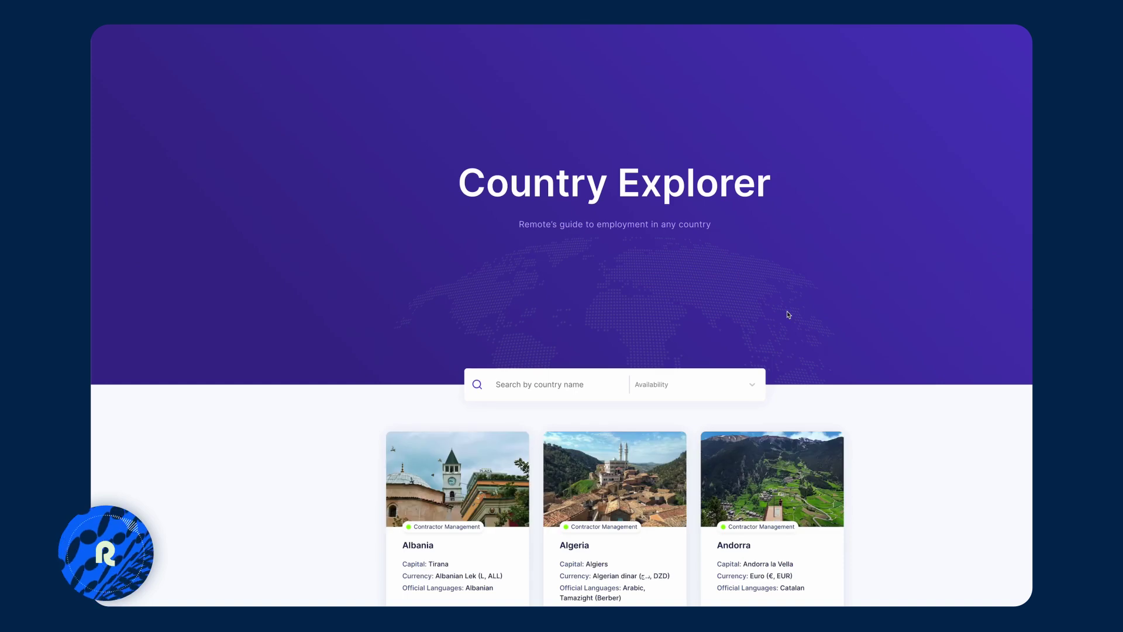
{"action": "scroll", "coordinate": [787, 316], "scroll_direction": "down", "scroll_amount": 2}
{"action": "scroll", "coordinate": [993, 411], "scroll_direction": "down", "scroll_amount": 3}
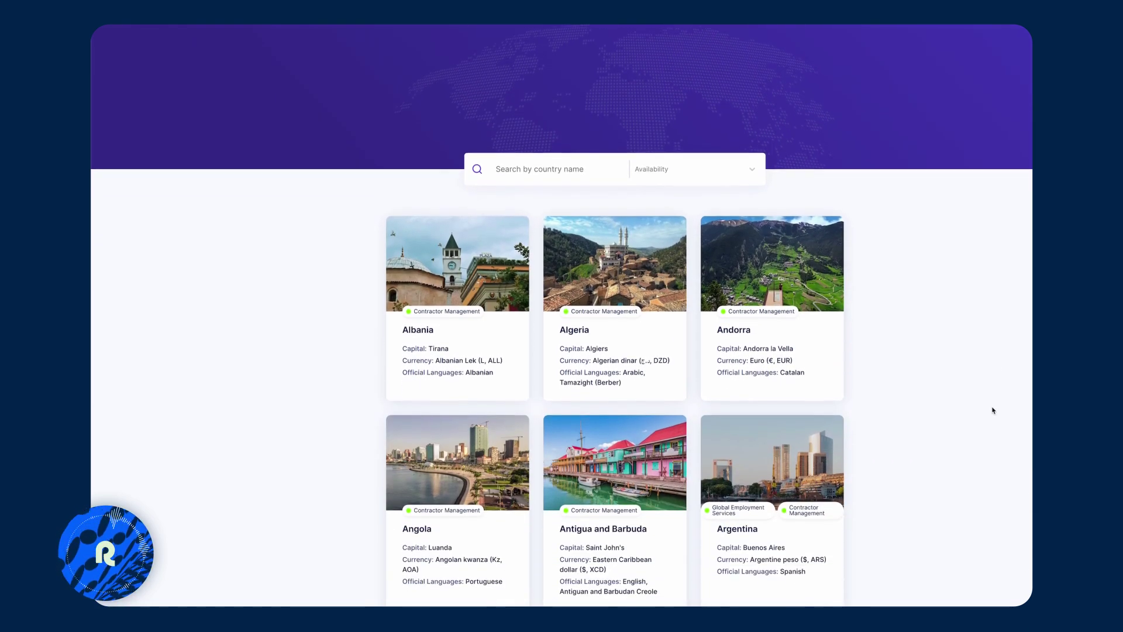
{"action": "scroll", "coordinate": [993, 410], "scroll_direction": "down", "scroll_amount": 1}
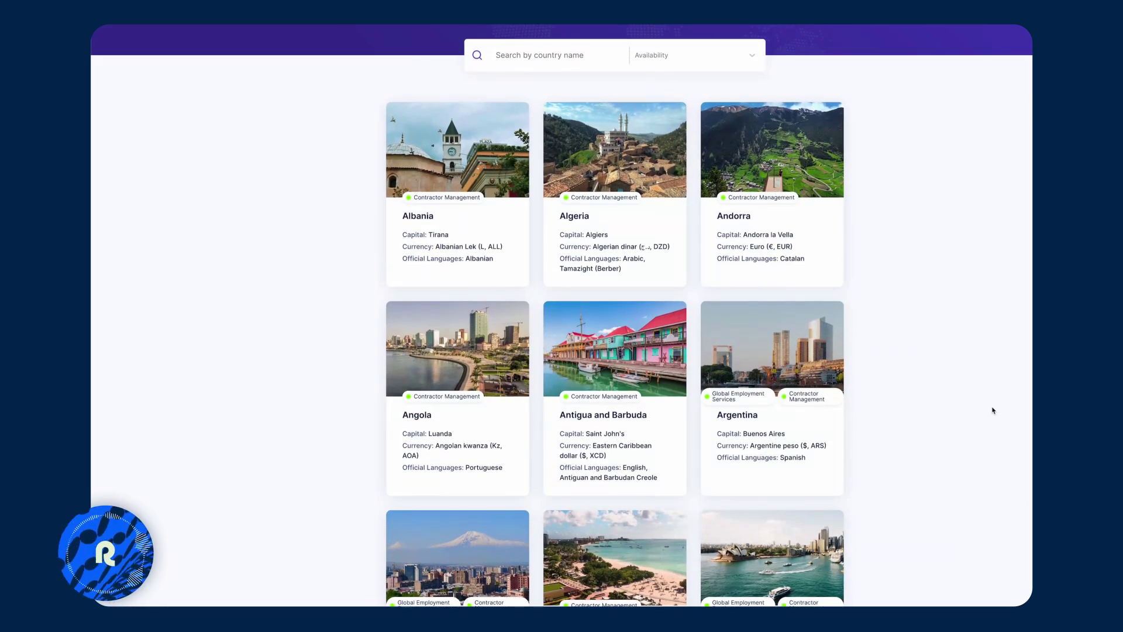
{"action": "left_click", "coordinate": [536, 53]}
{"action": "type", "text": "sweden"}
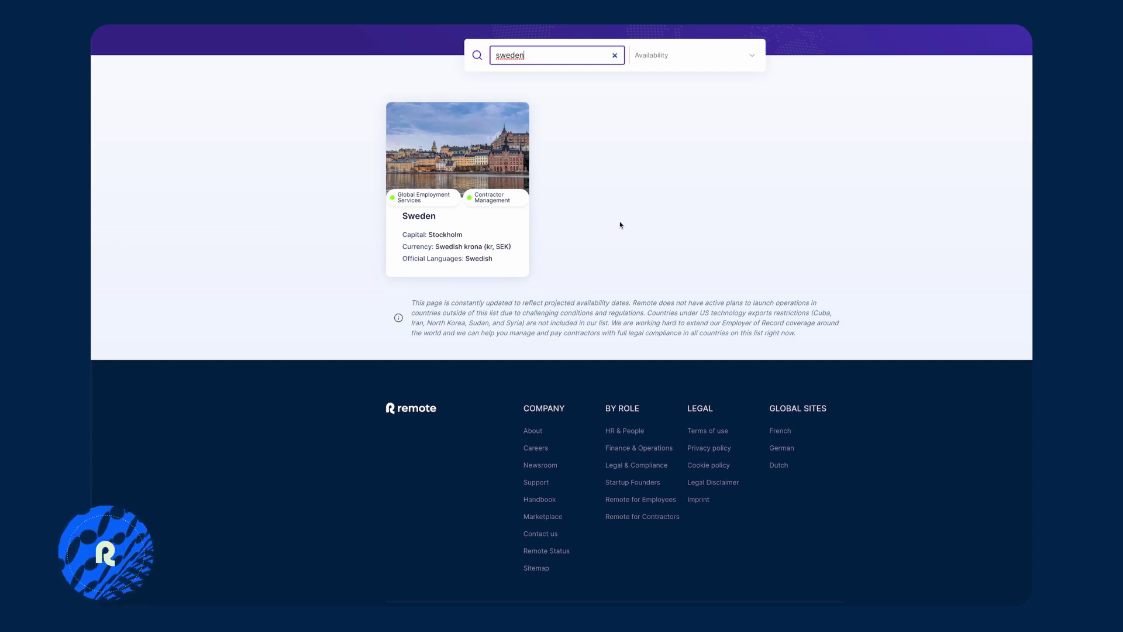
Open Sweden's country guide and read through Facts & Stats down to Employing in Sweden.
{"action": "left_click", "coordinate": [486, 225]}
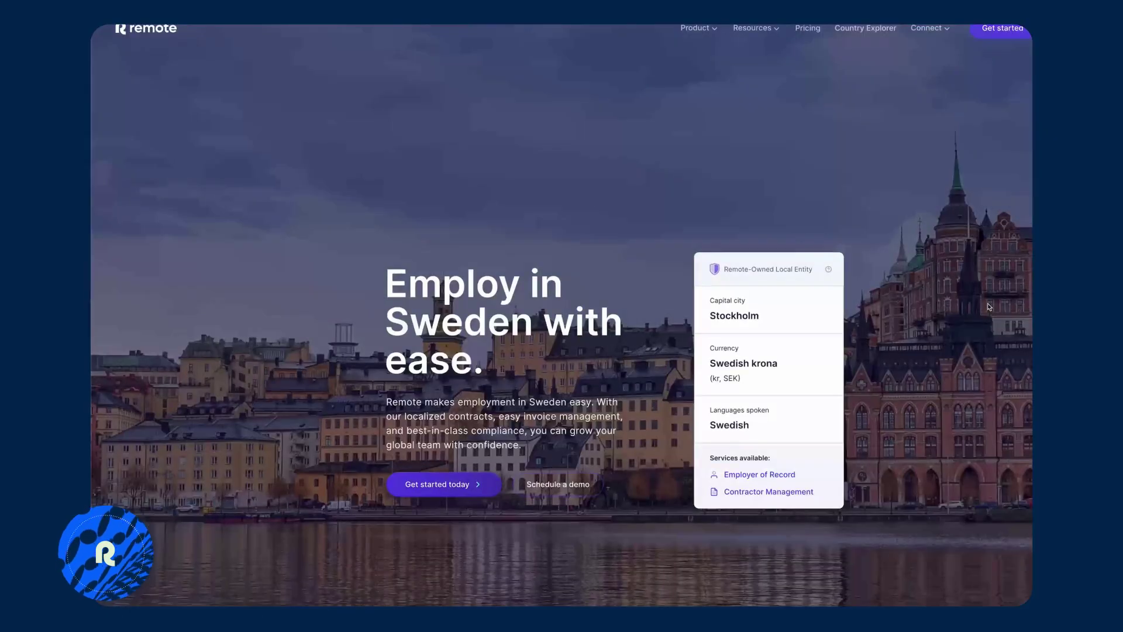
{"action": "scroll", "coordinate": [990, 303], "scroll_direction": "down", "scroll_amount": 2}
{"action": "scroll", "coordinate": [959, 498], "scroll_direction": "down", "scroll_amount": 4}
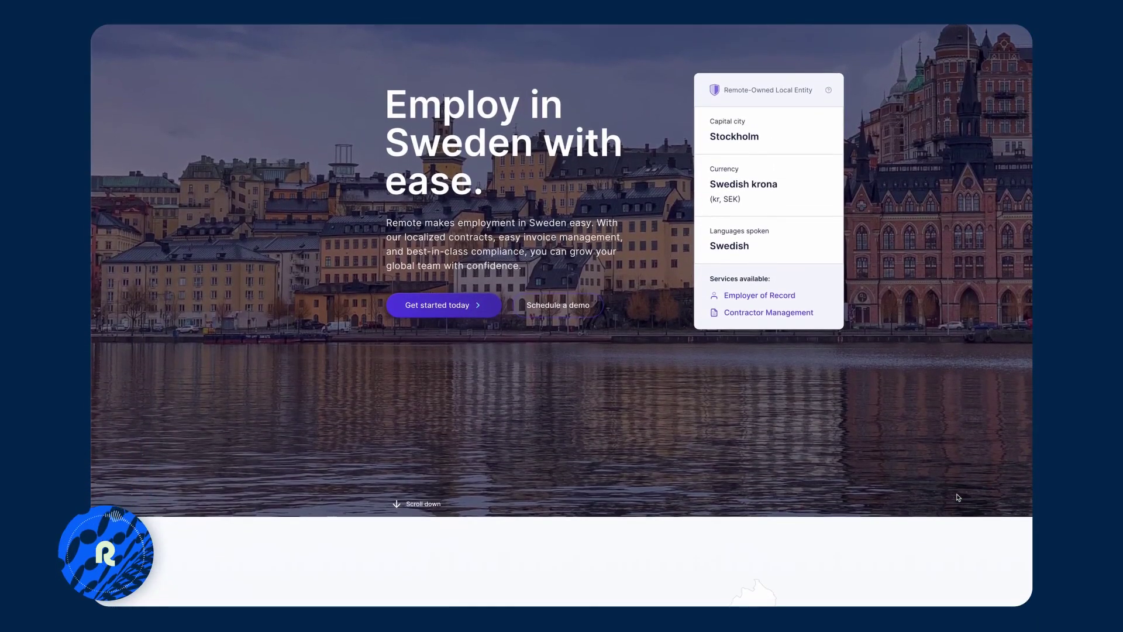
{"action": "scroll", "coordinate": [958, 498], "scroll_direction": "down", "scroll_amount": 3}
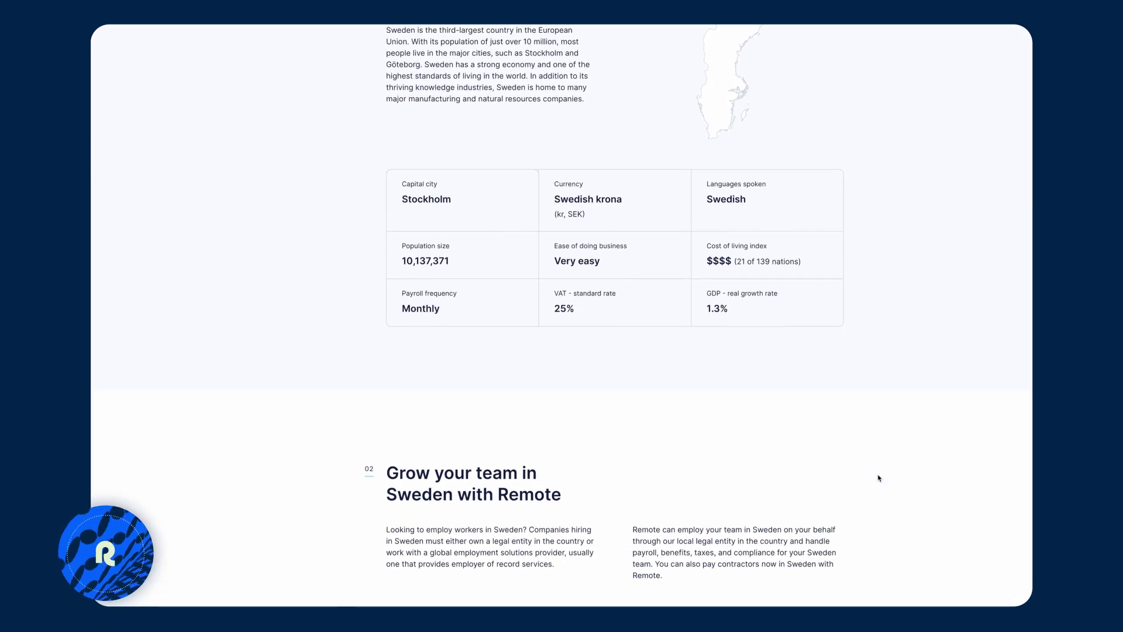
{"action": "scroll", "coordinate": [879, 478], "scroll_direction": "down", "scroll_amount": 2}
{"action": "scroll", "coordinate": [879, 478], "scroll_direction": "down", "scroll_amount": 4}
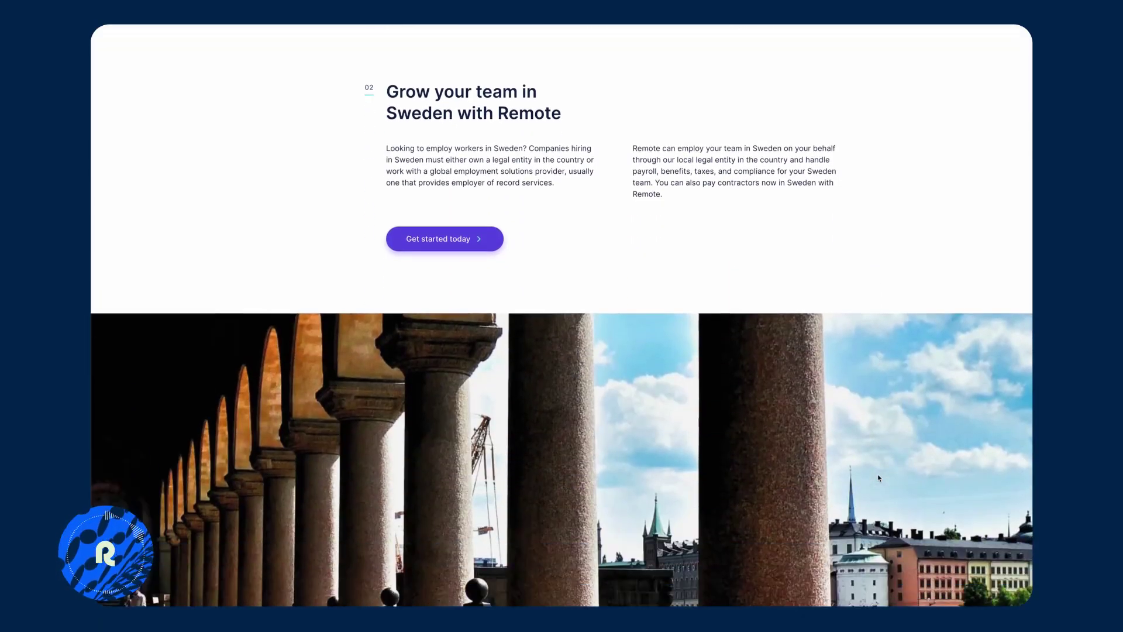
{"action": "scroll", "coordinate": [879, 477], "scroll_direction": "down", "scroll_amount": 5}
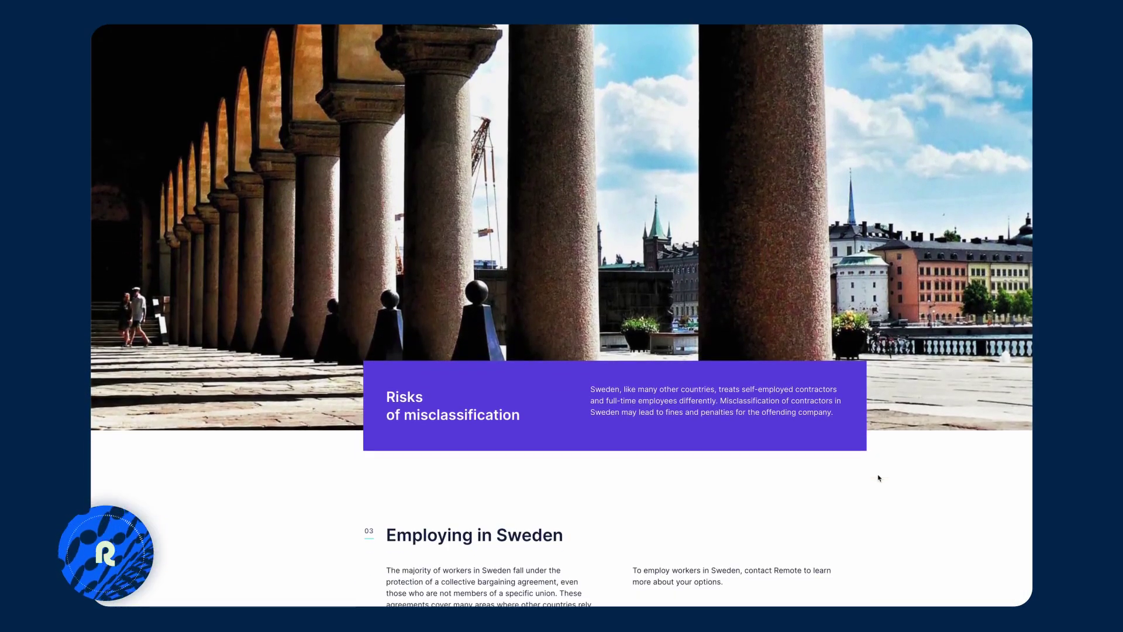
{"action": "scroll", "coordinate": [878, 478], "scroll_direction": "down", "scroll_amount": 4}
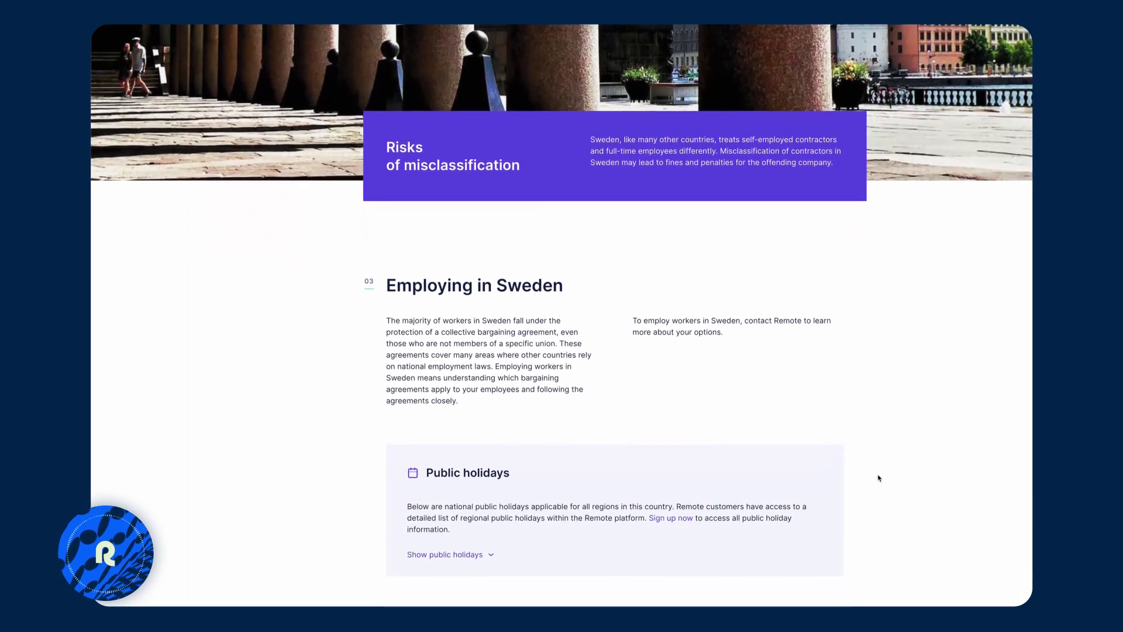
{"action": "scroll", "coordinate": [878, 478], "scroll_direction": "down", "scroll_amount": 1}
{"action": "scroll", "coordinate": [879, 478], "scroll_direction": "down", "scroll_amount": 1}
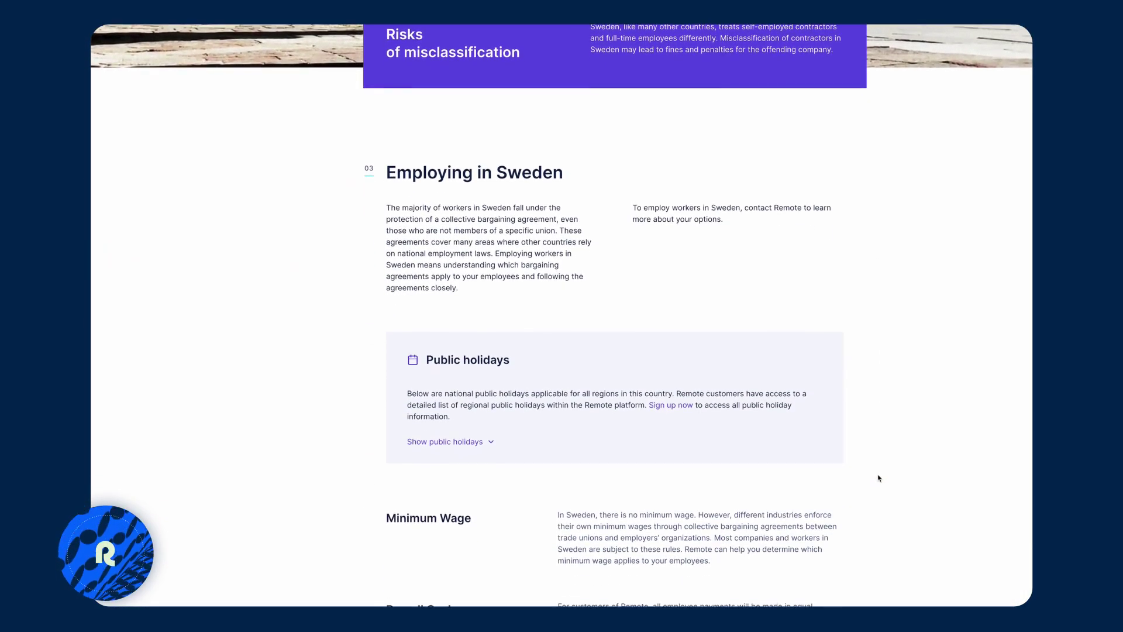
{"action": "scroll", "coordinate": [879, 478], "scroll_direction": "down", "scroll_amount": 1}
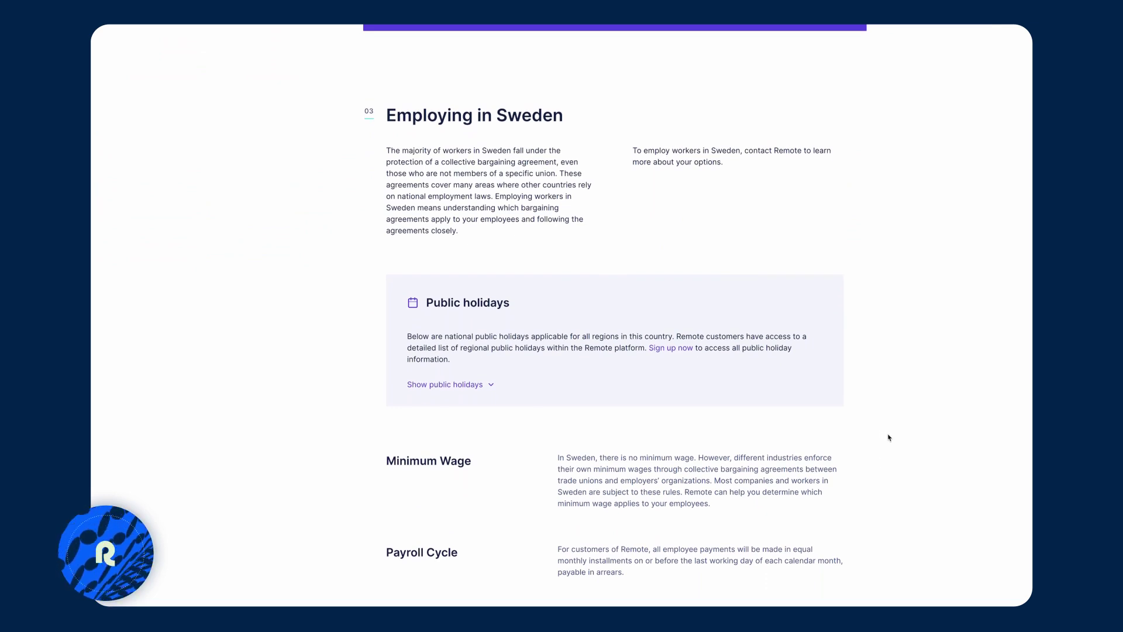
{"action": "scroll", "coordinate": [889, 437], "scroll_direction": "down", "scroll_amount": 1}
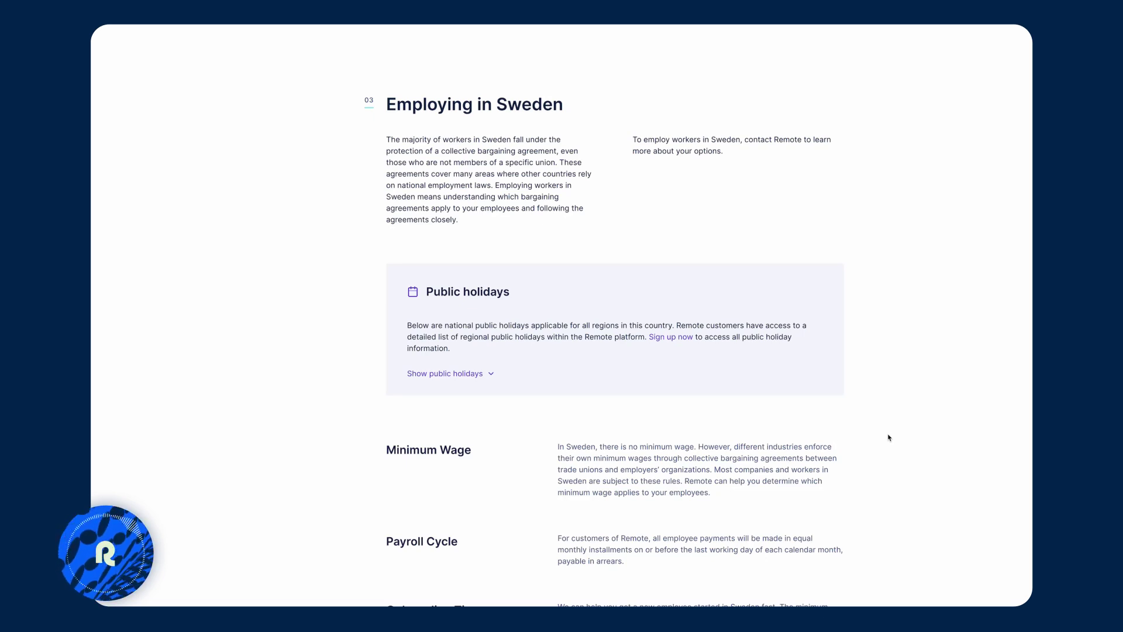
{"action": "scroll", "coordinate": [862, 395], "scroll_direction": "up", "scroll_amount": 1}
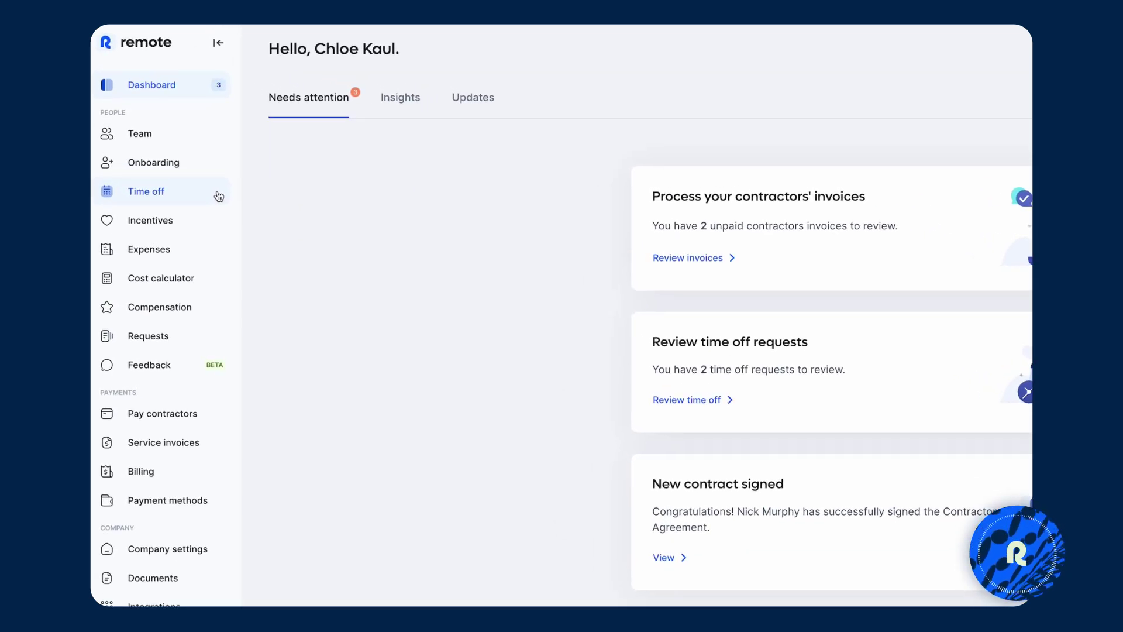
In the Cost calculator, set the employee country to Sweden and billing currency to USD.
{"action": "left_click", "coordinate": [183, 273]}
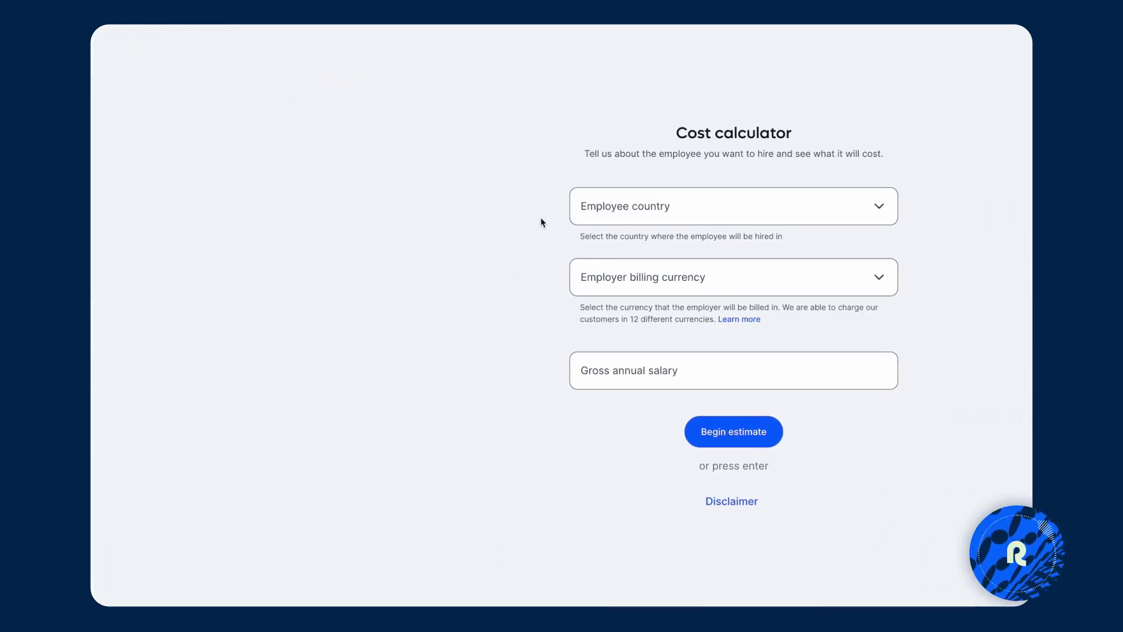
{"action": "left_click", "coordinate": [730, 214]}
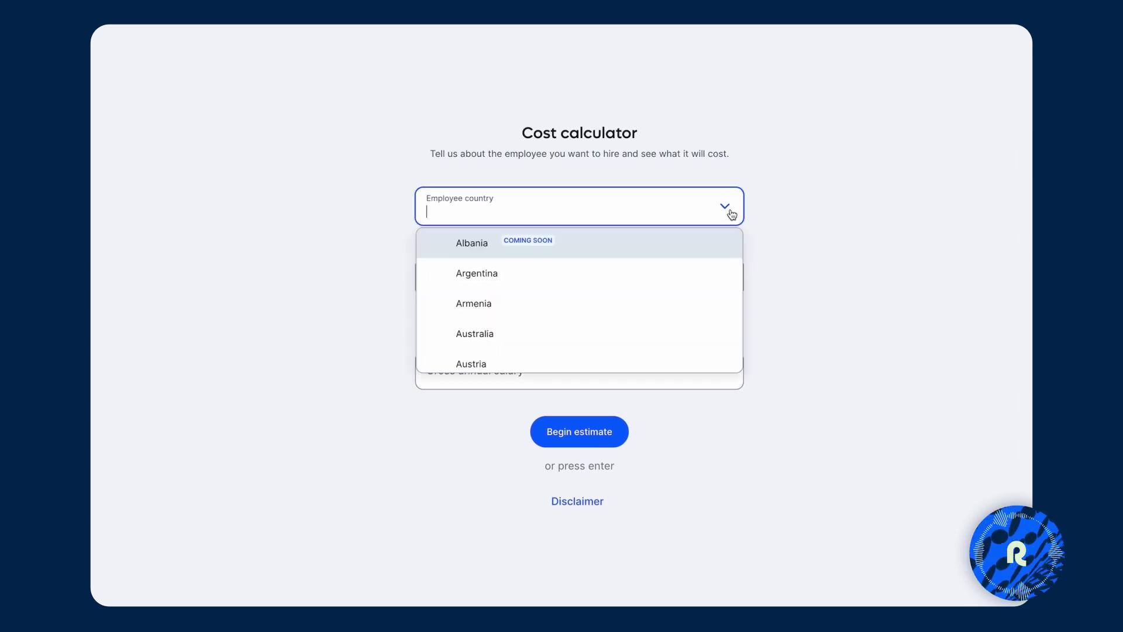
{"action": "type", "text": "sweden"}
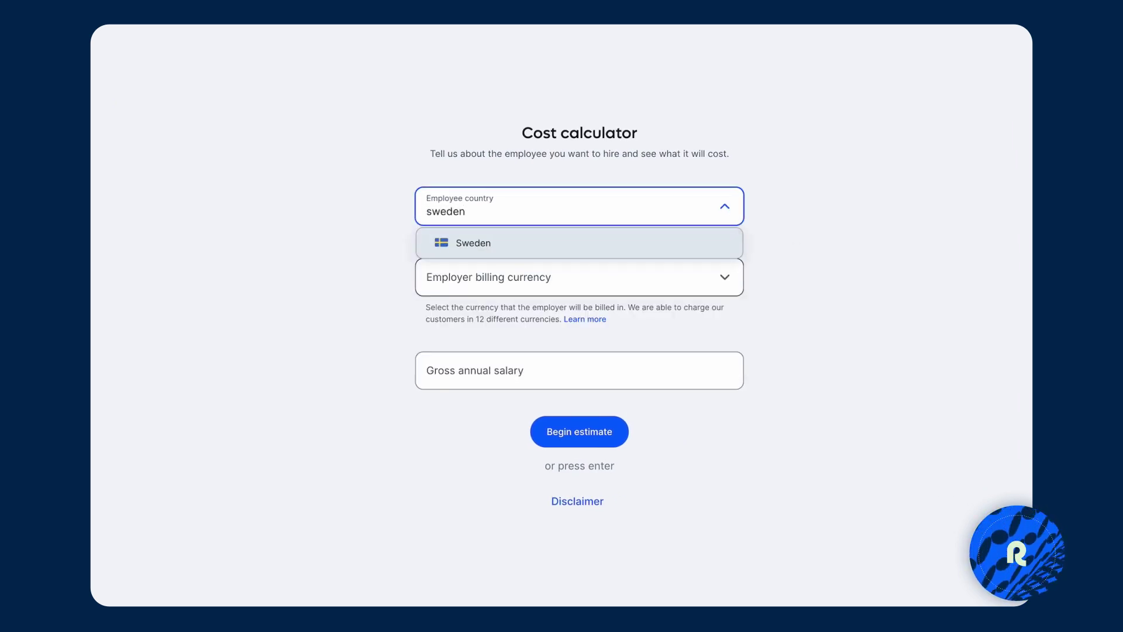
{"action": "left_click", "coordinate": [624, 243]}
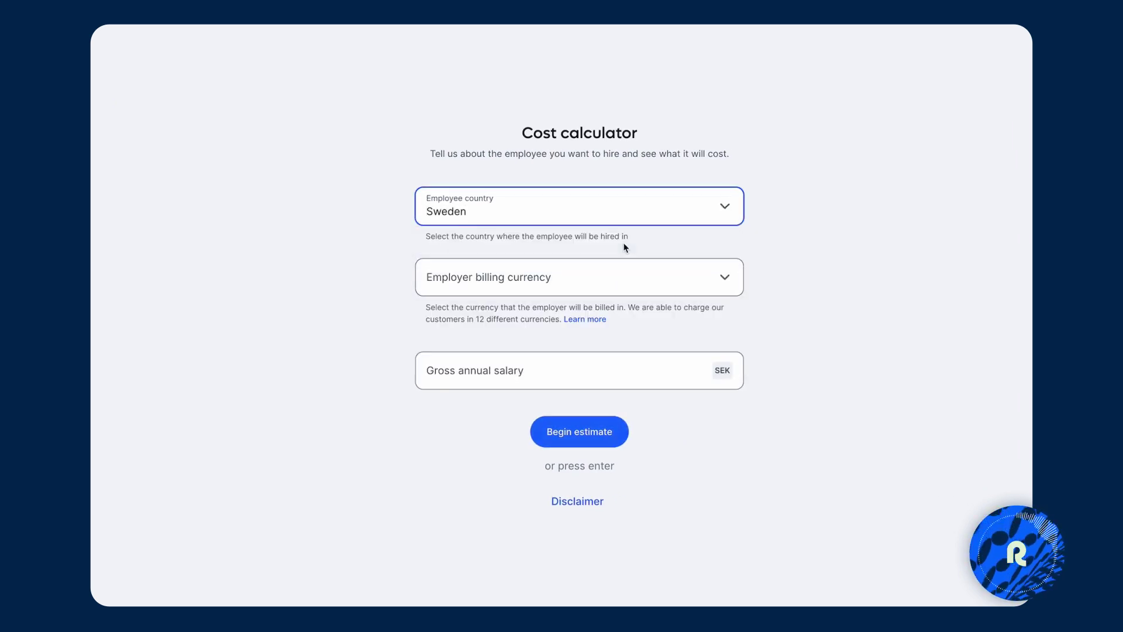
{"action": "left_click", "coordinate": [725, 267]}
{"action": "type", "text": "usd"}
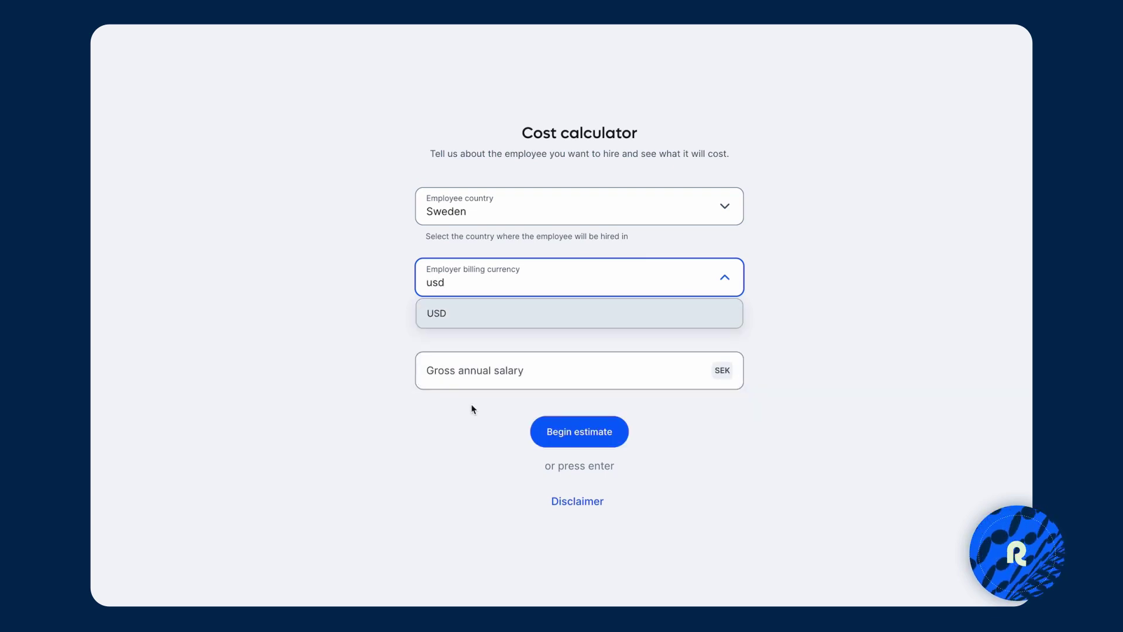
{"action": "left_click", "coordinate": [491, 319]}
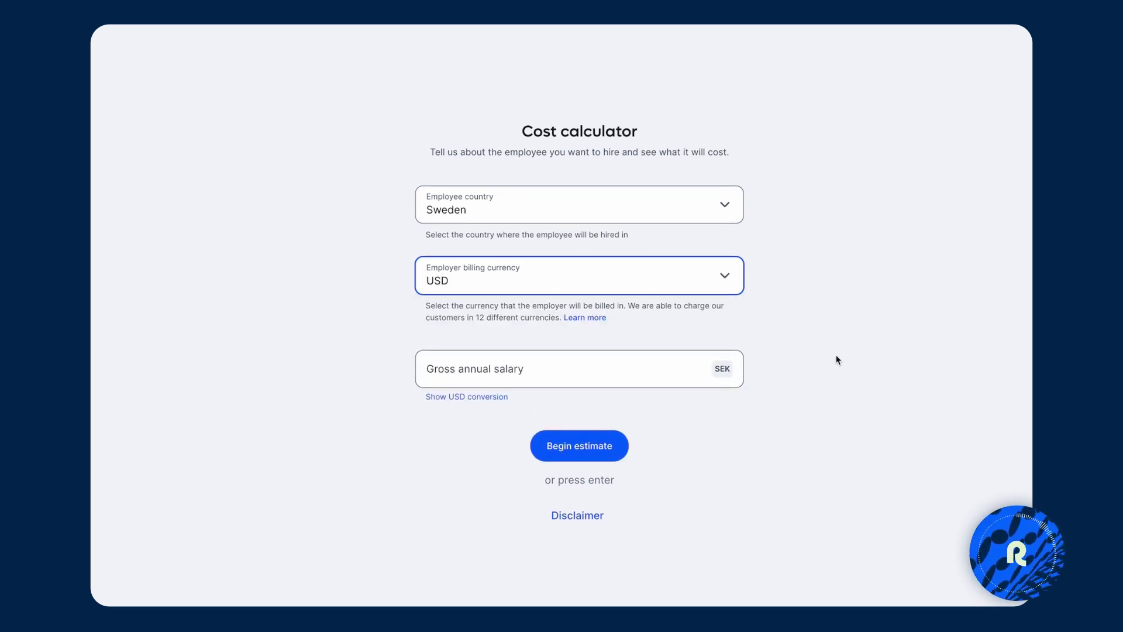
Enter a gross annual salary of 50,000 USD via the USD conversion, equal to 520,400 SEK.
{"action": "left_click", "coordinate": [590, 369]}
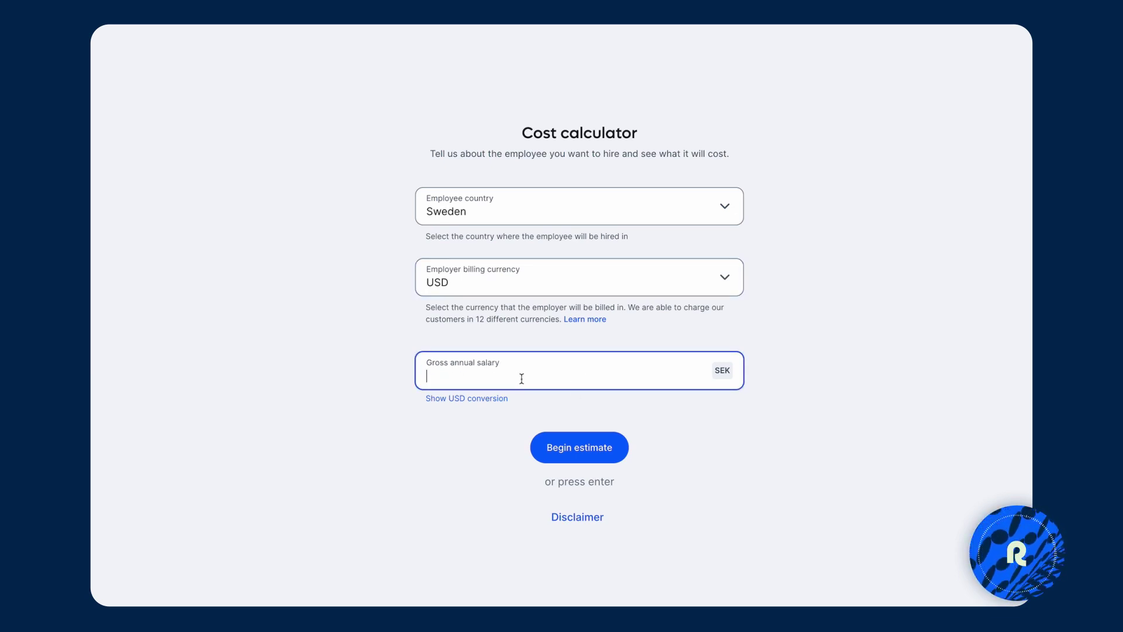
{"action": "left_click", "coordinate": [489, 399]}
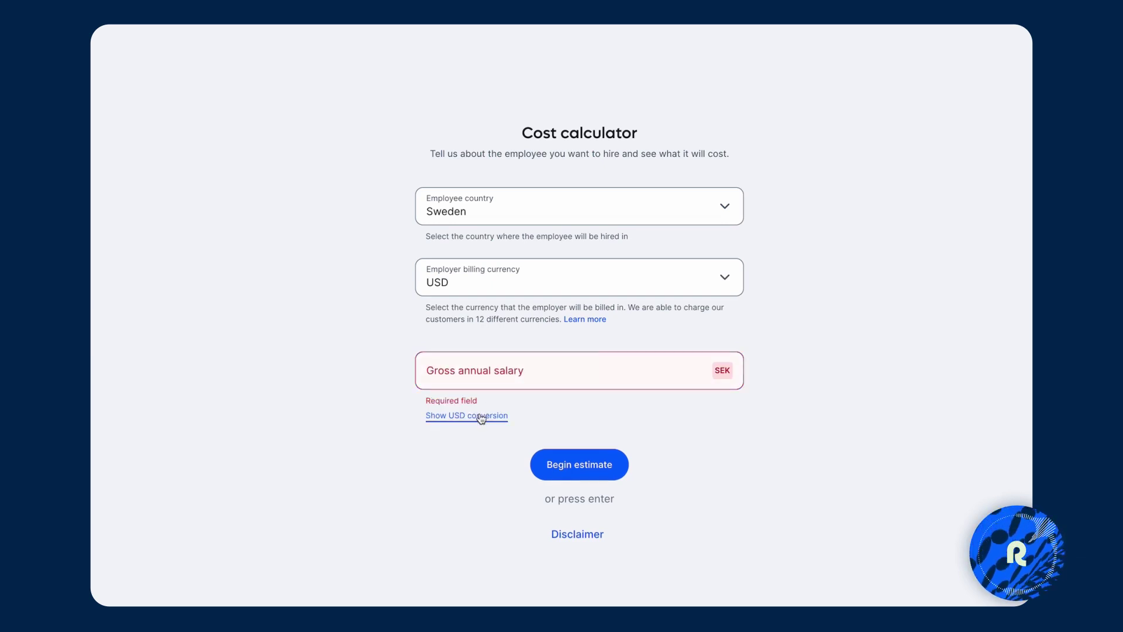
{"action": "left_click", "coordinate": [481, 417]}
{"action": "left_click", "coordinate": [659, 370]}
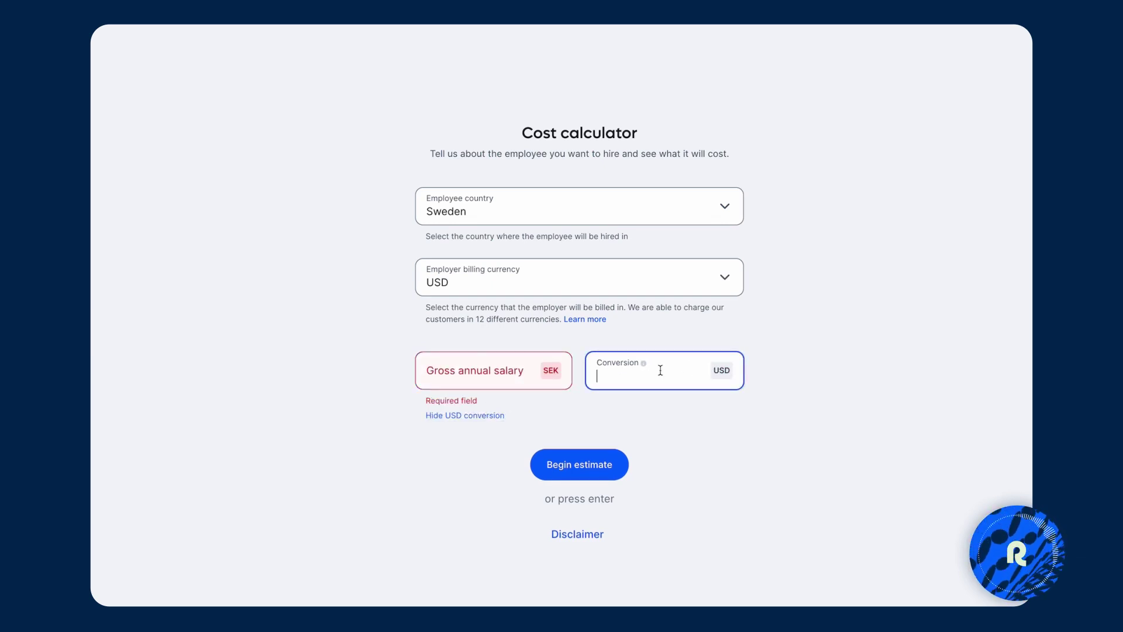
{"action": "type", "text": "50,000"}
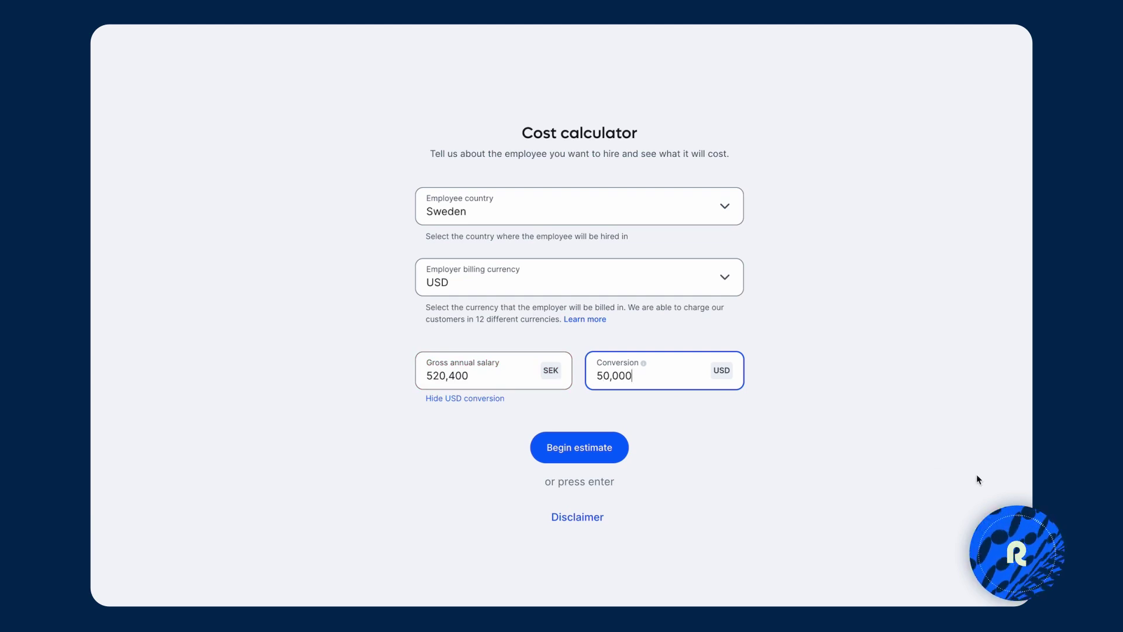
{"action": "left_click", "coordinate": [976, 477]}
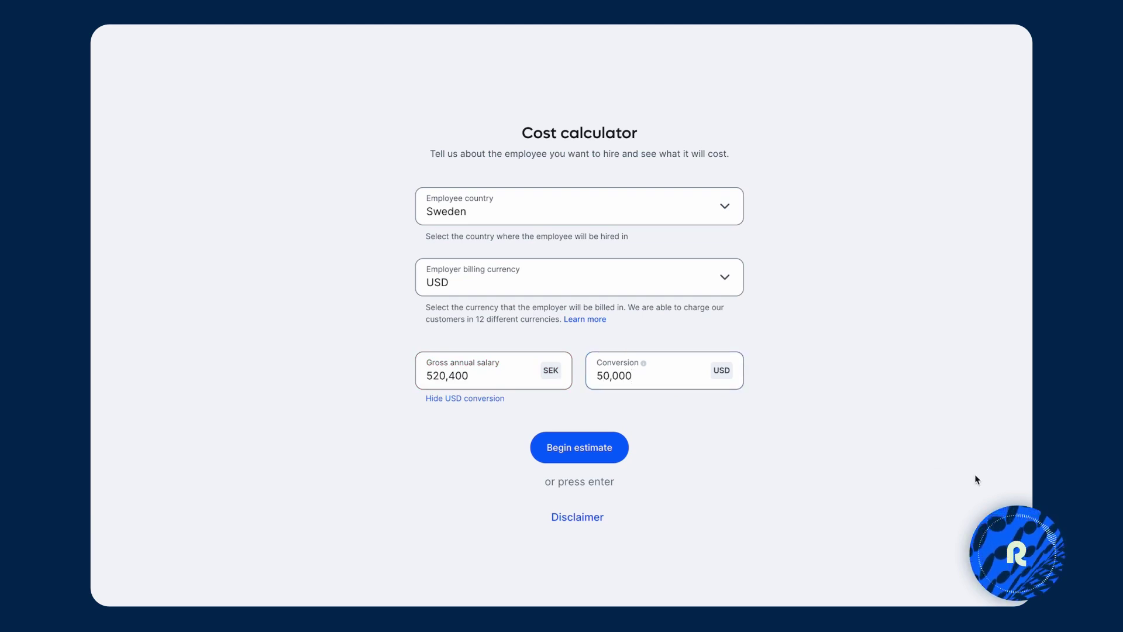
Run the Sweden estimate, expand monthly mandatory employer costs, and toggle billing Monthly then back to Annual.
{"action": "left_click", "coordinate": [575, 459]}
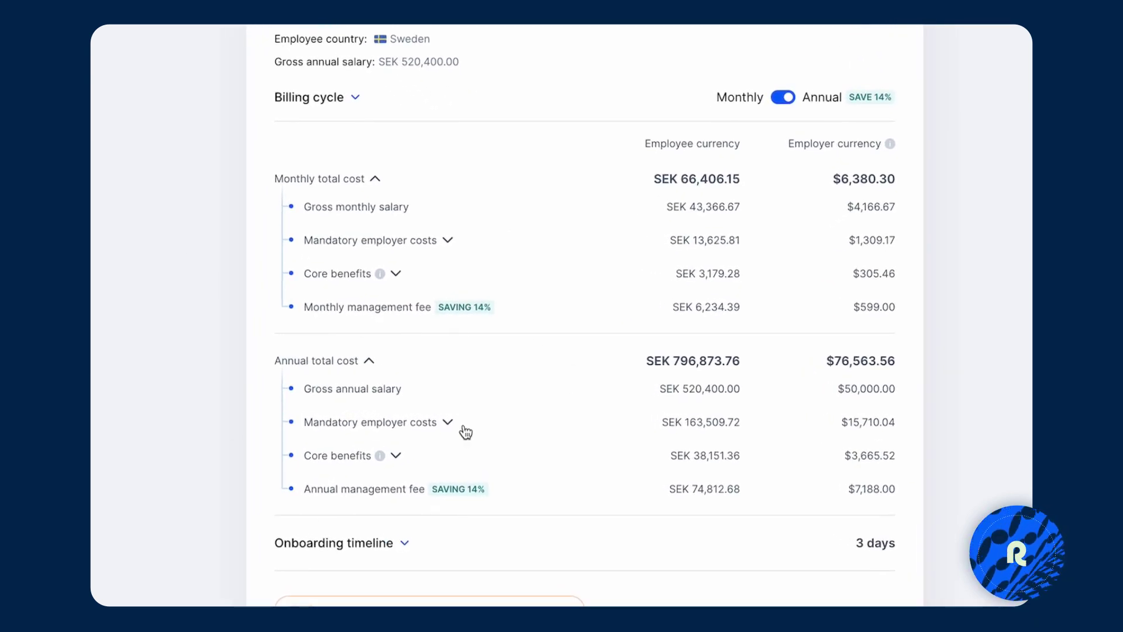
{"action": "left_click", "coordinate": [448, 241]}
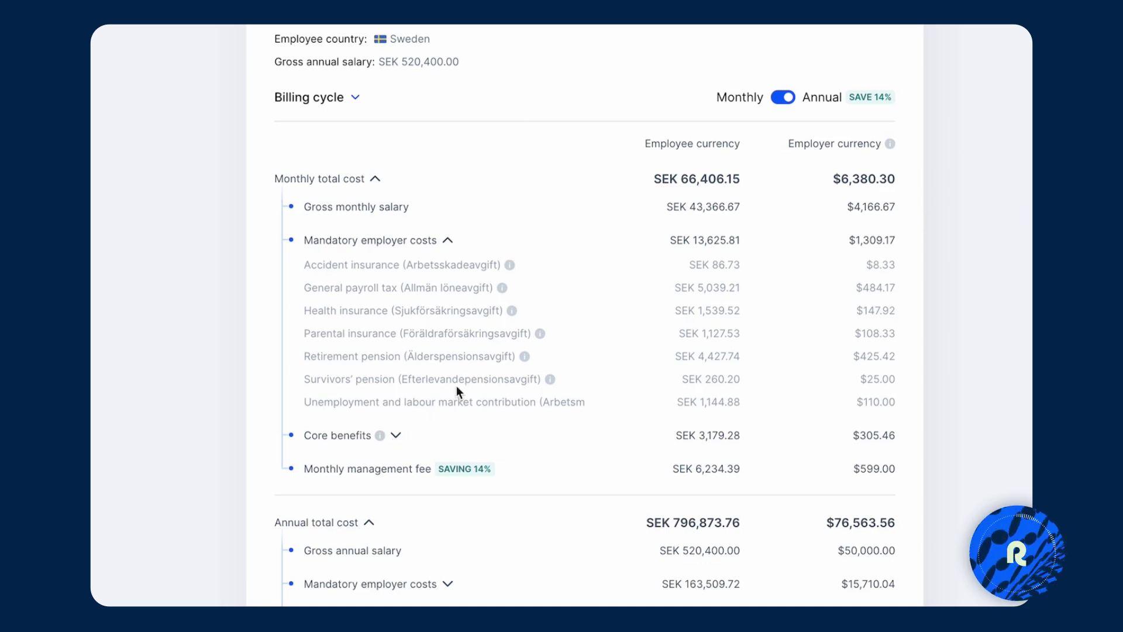
{"action": "left_click", "coordinate": [775, 106]}
{"action": "left_click", "coordinate": [775, 106]}
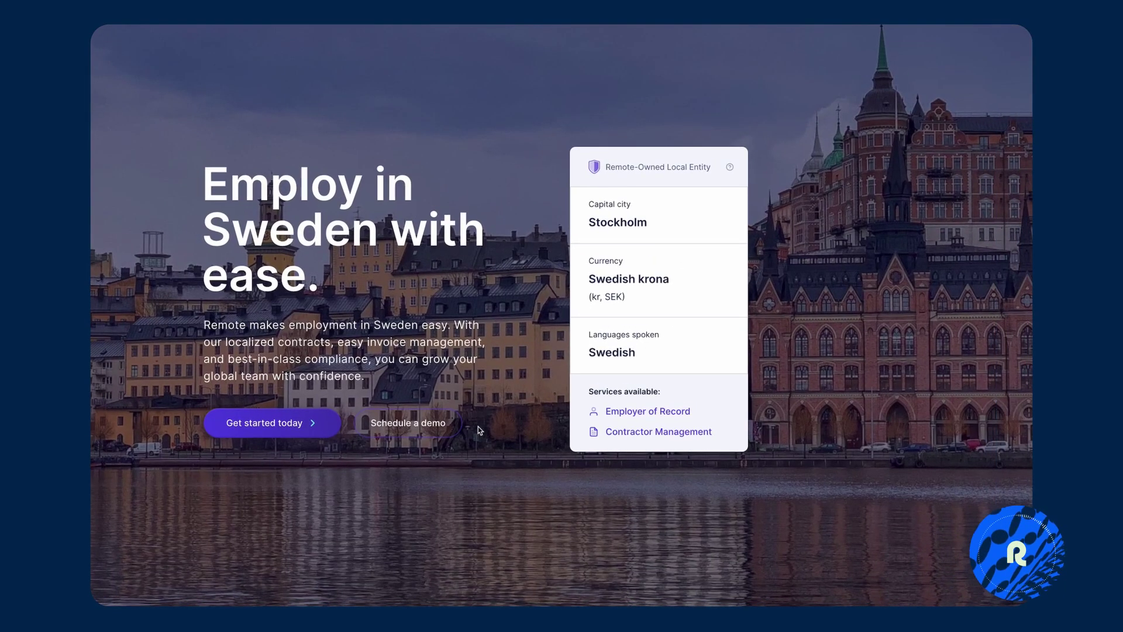
{"action": "scroll", "coordinate": [479, 430], "scroll_direction": "down", "scroll_amount": 5}
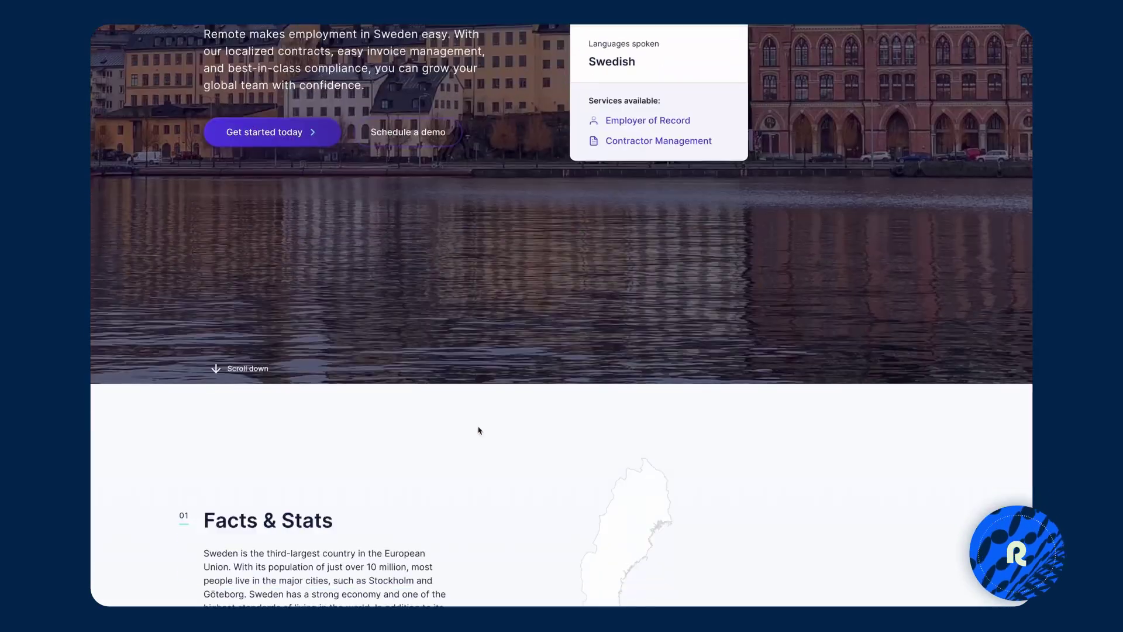
{"action": "scroll", "coordinate": [478, 430], "scroll_direction": "down", "scroll_amount": 1}
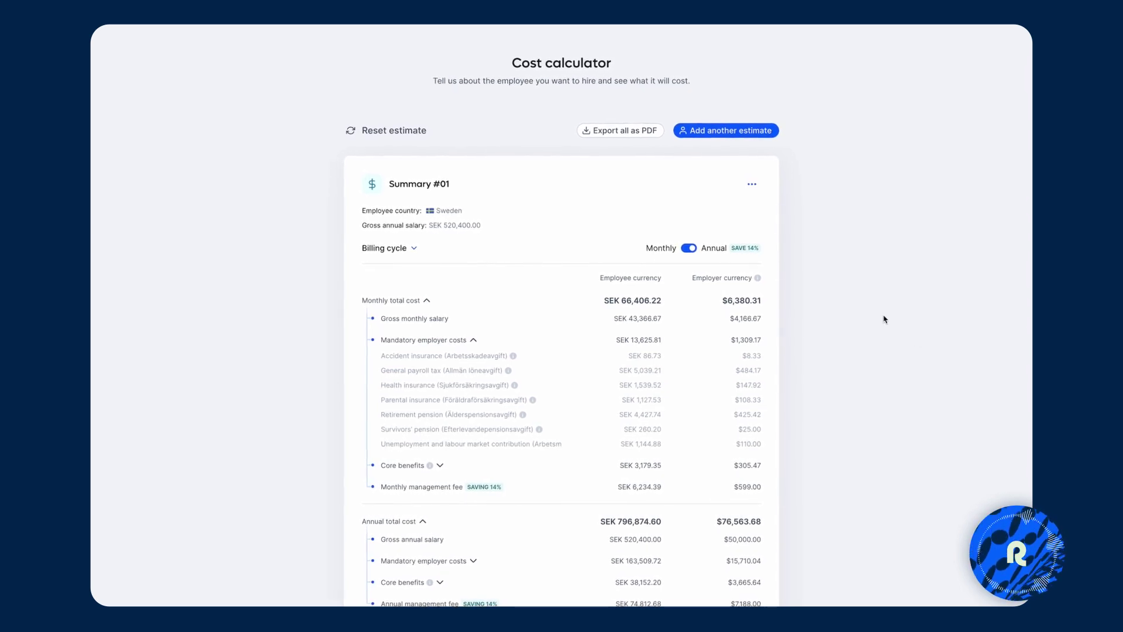
Add a second estimate for Finland with a salary of 50,000 USD (€46,087).
{"action": "left_click", "coordinate": [736, 132]}
{"action": "left_click", "coordinate": [707, 212]}
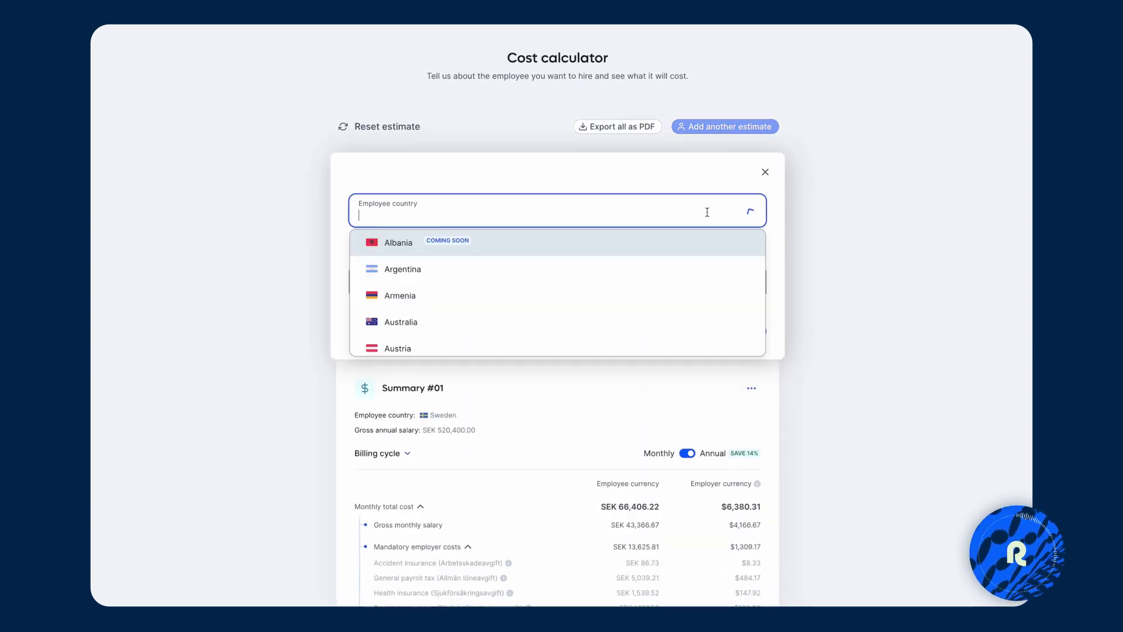
{"action": "type", "text": "finlan"}
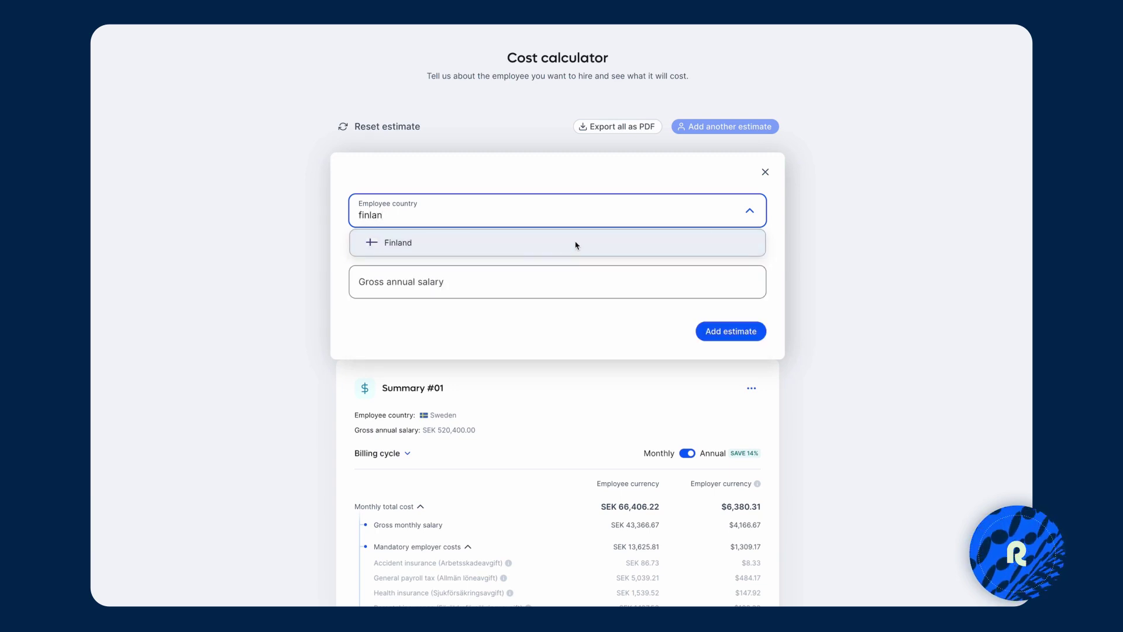
{"action": "left_click", "coordinate": [568, 246]}
{"action": "left_click", "coordinate": [408, 309]}
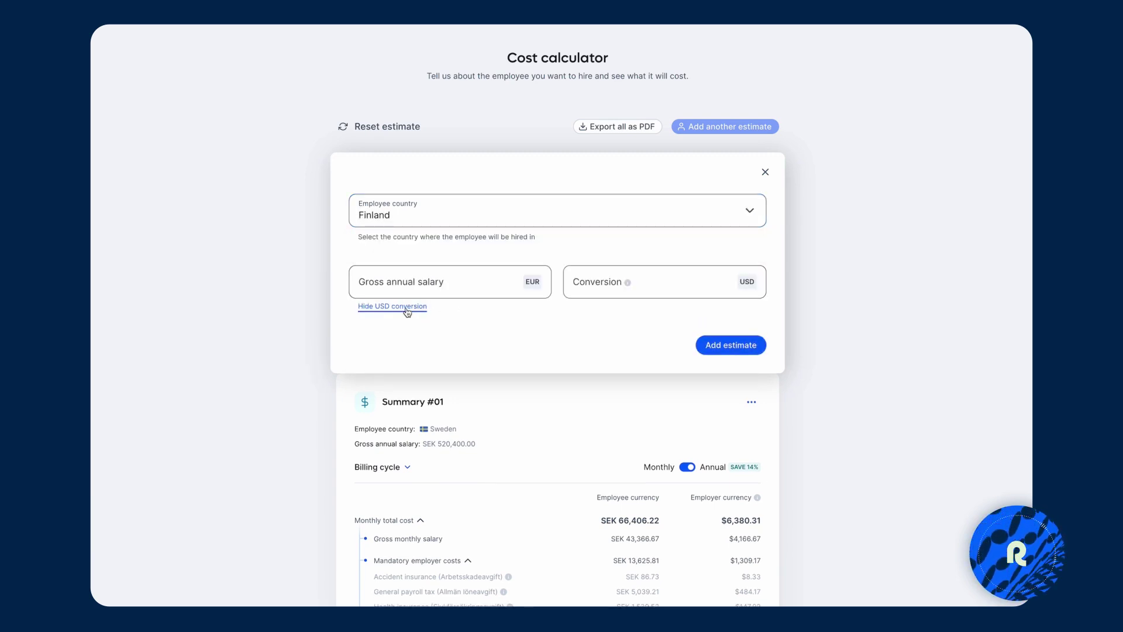
{"action": "left_click", "coordinate": [591, 291]}
{"action": "type", "text": "50,000"}
{"action": "left_click", "coordinate": [707, 341]}
Expand Finland's Summary #02 monthly total and its mandatory employer costs, then return to Sweden's summary.
{"action": "scroll", "coordinate": [808, 444], "scroll_direction": "down", "scroll_amount": 5}
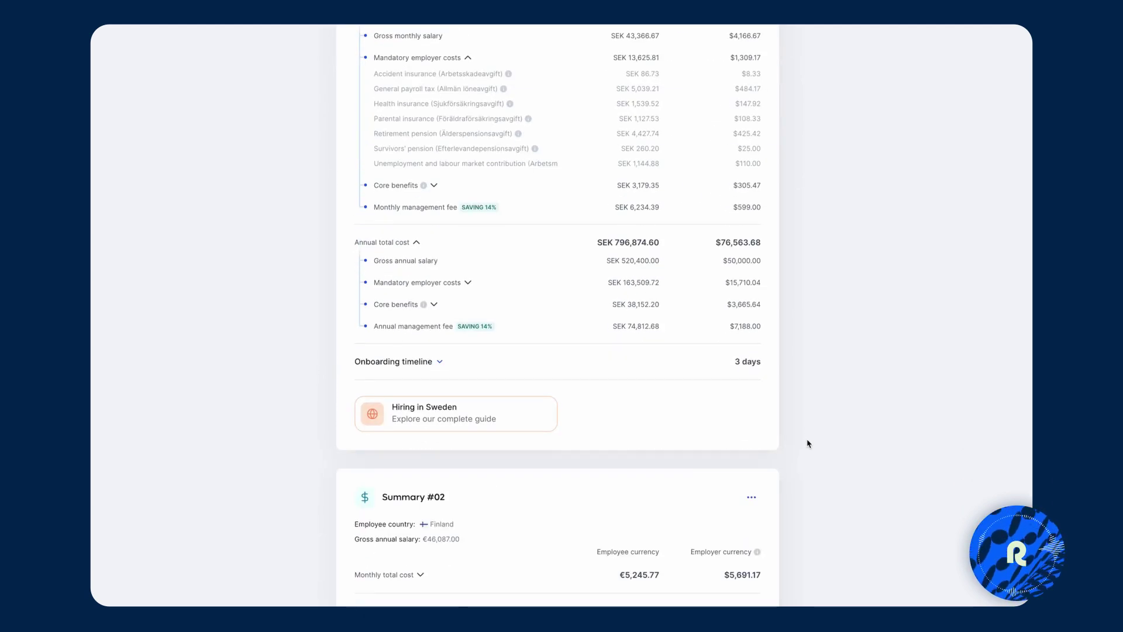
{"action": "scroll", "coordinate": [808, 443], "scroll_direction": "up", "scroll_amount": 2}
{"action": "scroll", "coordinate": [808, 444], "scroll_direction": "down", "scroll_amount": 2}
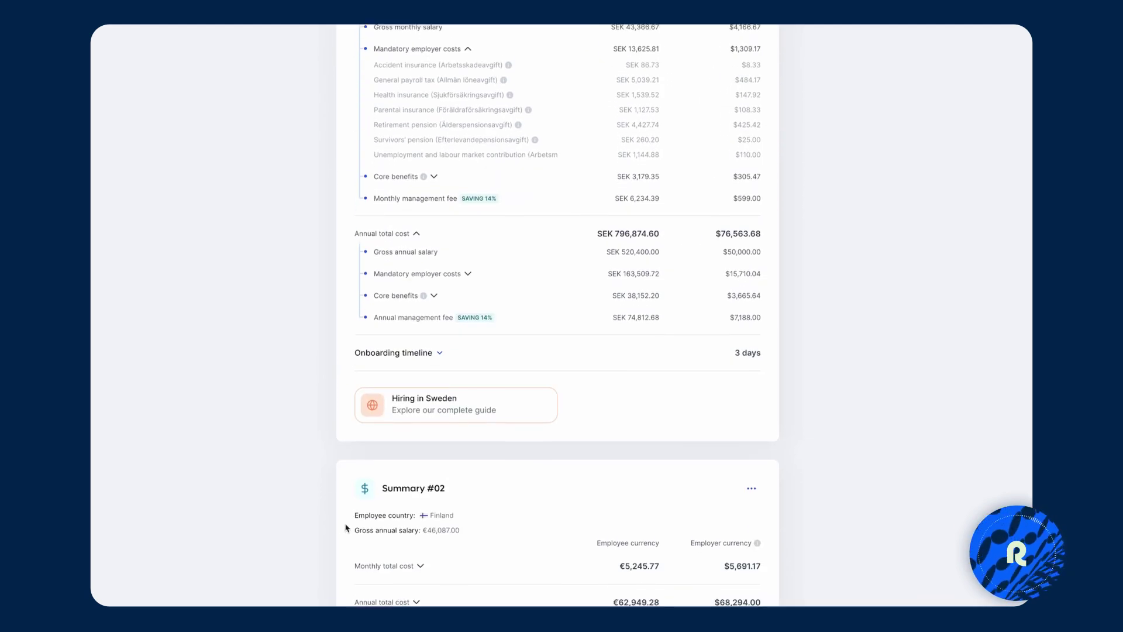
{"action": "scroll", "coordinate": [351, 520], "scroll_direction": "down", "scroll_amount": 3}
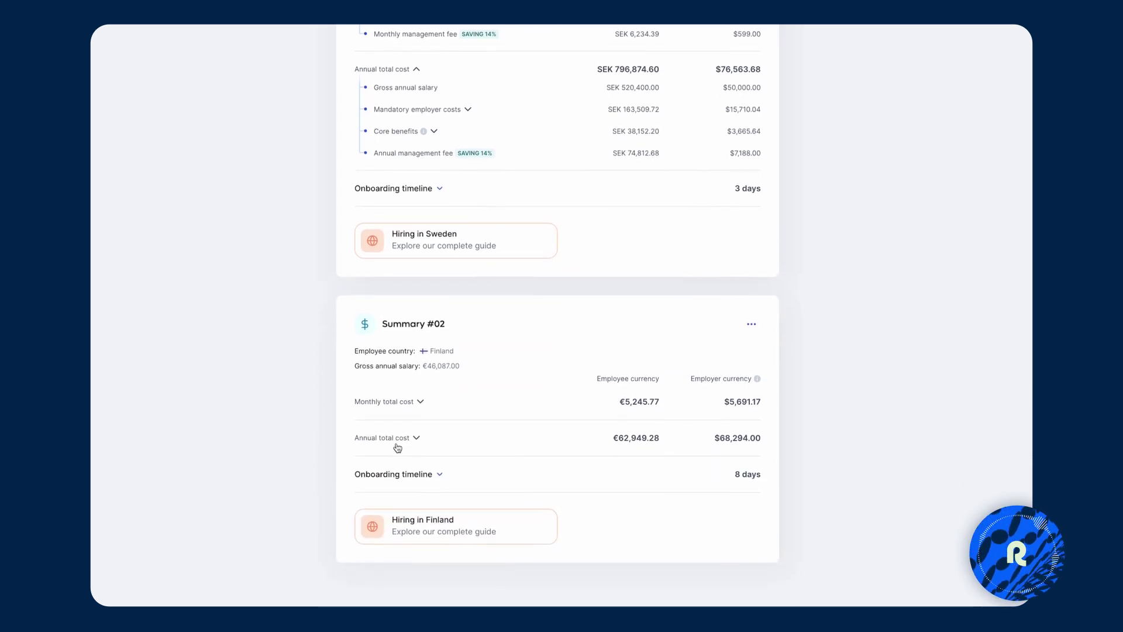
{"action": "left_click", "coordinate": [413, 400]}
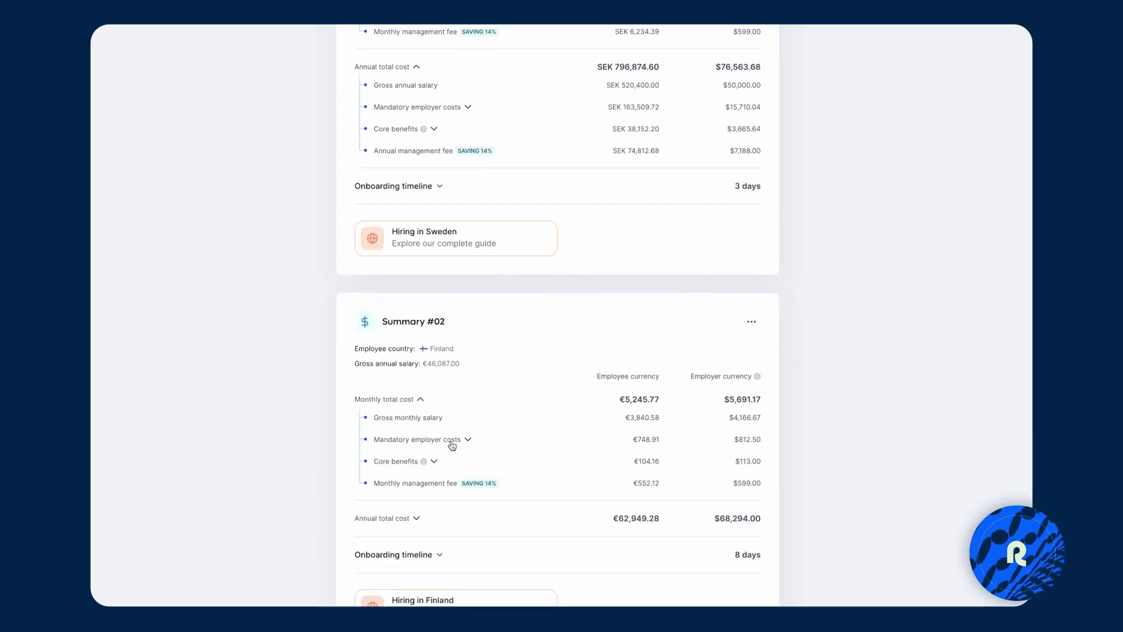
{"action": "left_click", "coordinate": [452, 445]}
{"action": "scroll", "coordinate": [501, 544], "scroll_direction": "down", "scroll_amount": 1}
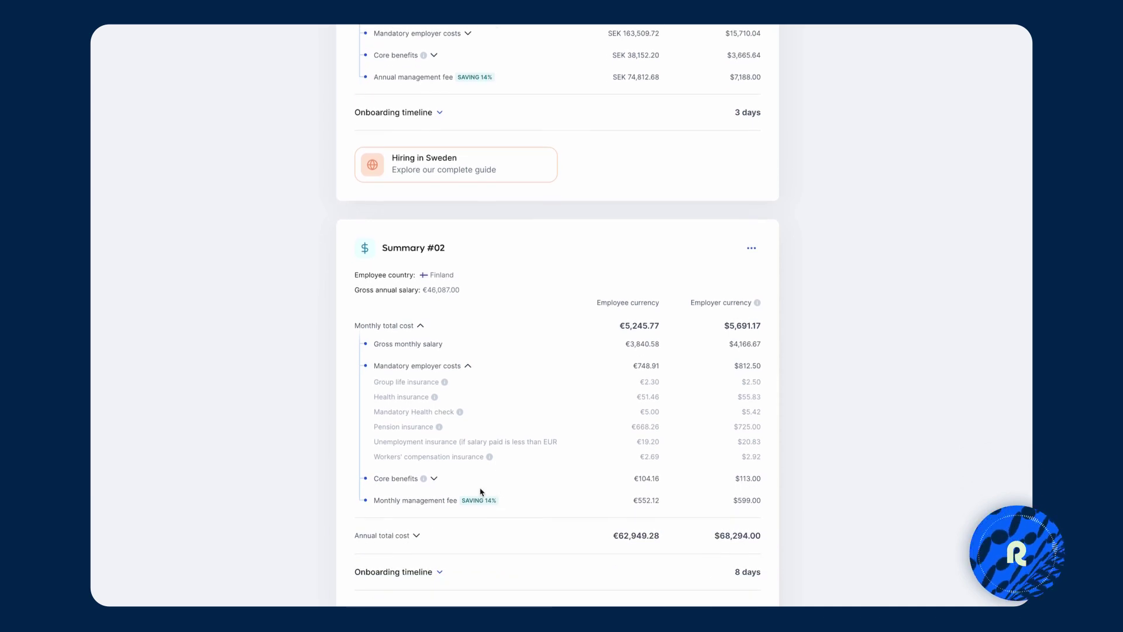
{"action": "scroll", "coordinate": [887, 310], "scroll_direction": "down", "scroll_amount": 2}
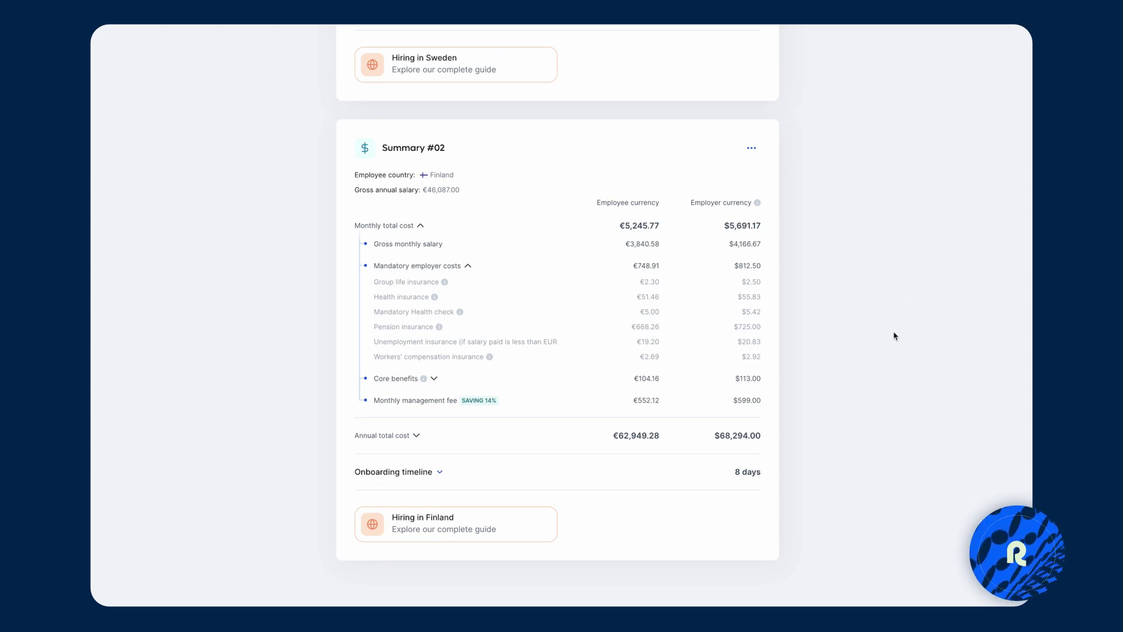
{"action": "scroll", "coordinate": [911, 302], "scroll_direction": "up", "scroll_amount": 1}
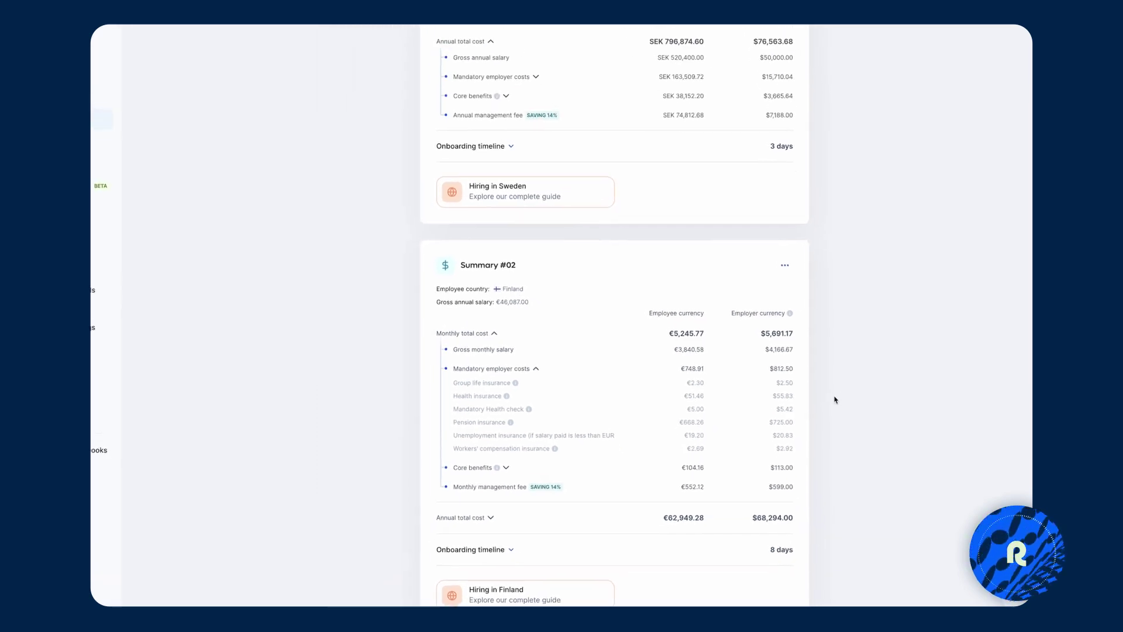
{"action": "scroll", "coordinate": [857, 440], "scroll_direction": "up", "scroll_amount": 1}
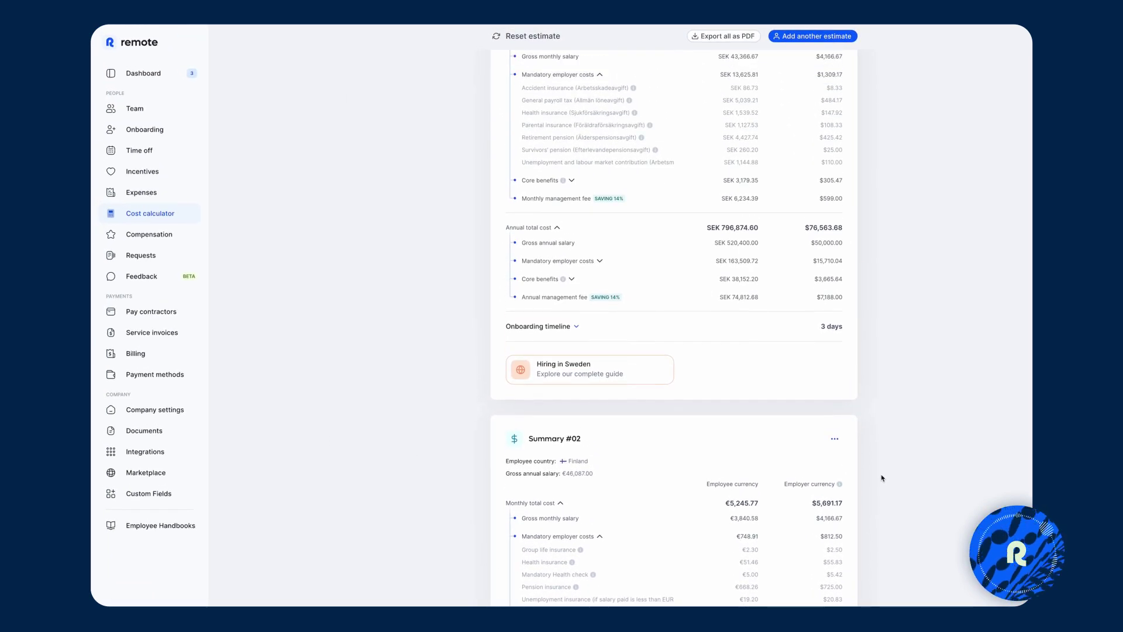
{"action": "scroll", "coordinate": [857, 440], "scroll_direction": "up", "scroll_amount": 2}
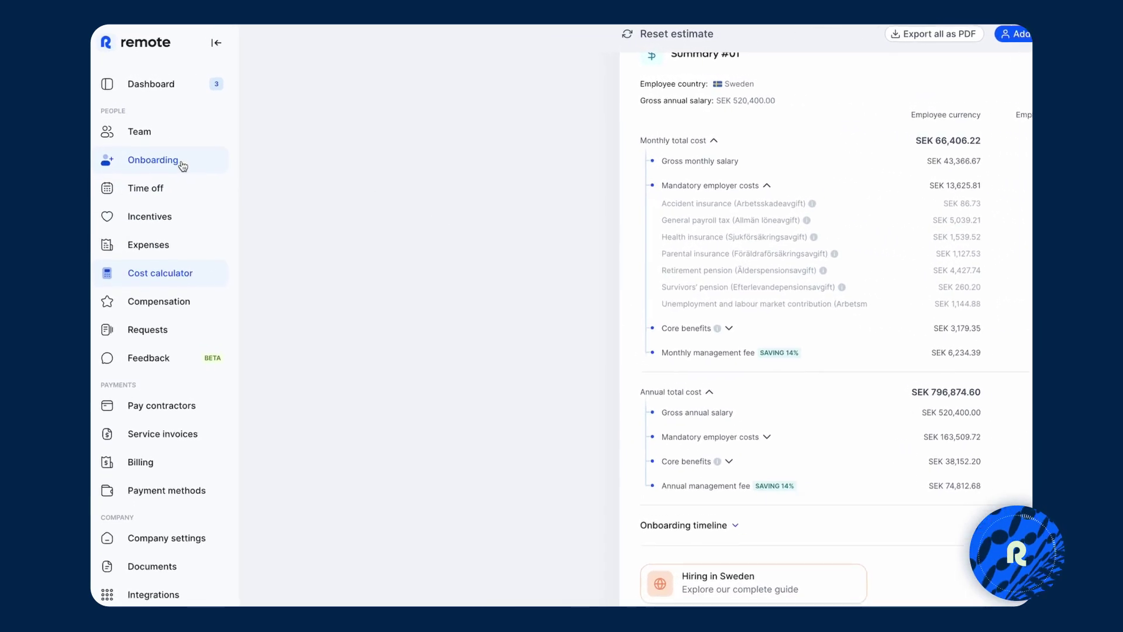
From Onboarding, add an EOR employee hire for Sweden, eligible as a citizen, and continue.
{"action": "left_click", "coordinate": [183, 168]}
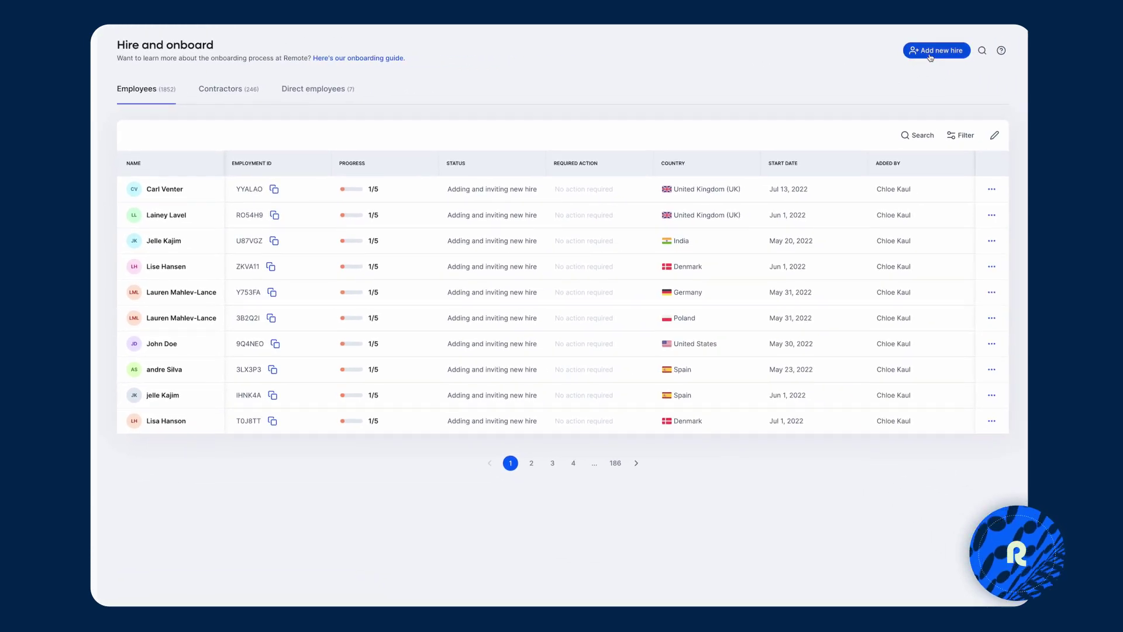
{"action": "left_click", "coordinate": [930, 55]}
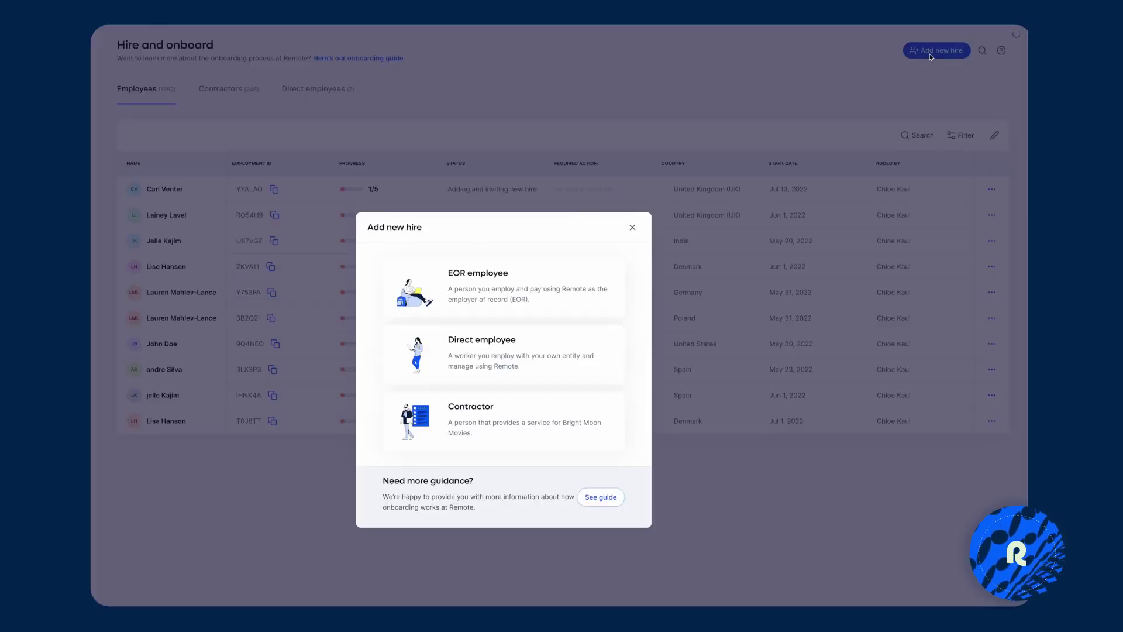
{"action": "left_click", "coordinate": [581, 218]}
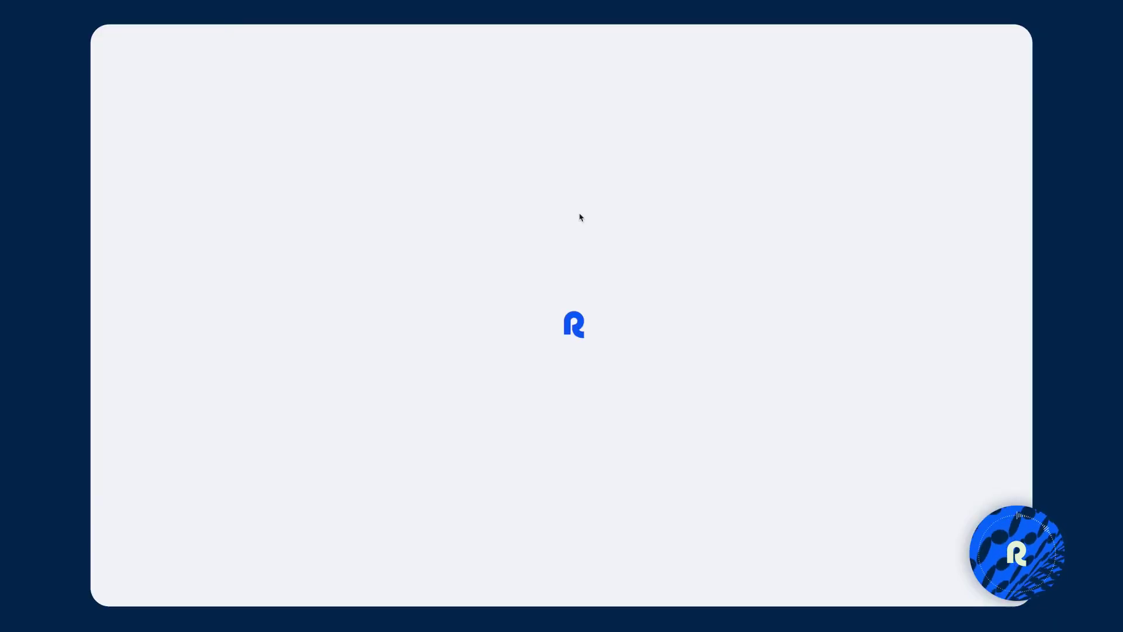
{"action": "left_click", "coordinate": [673, 285]}
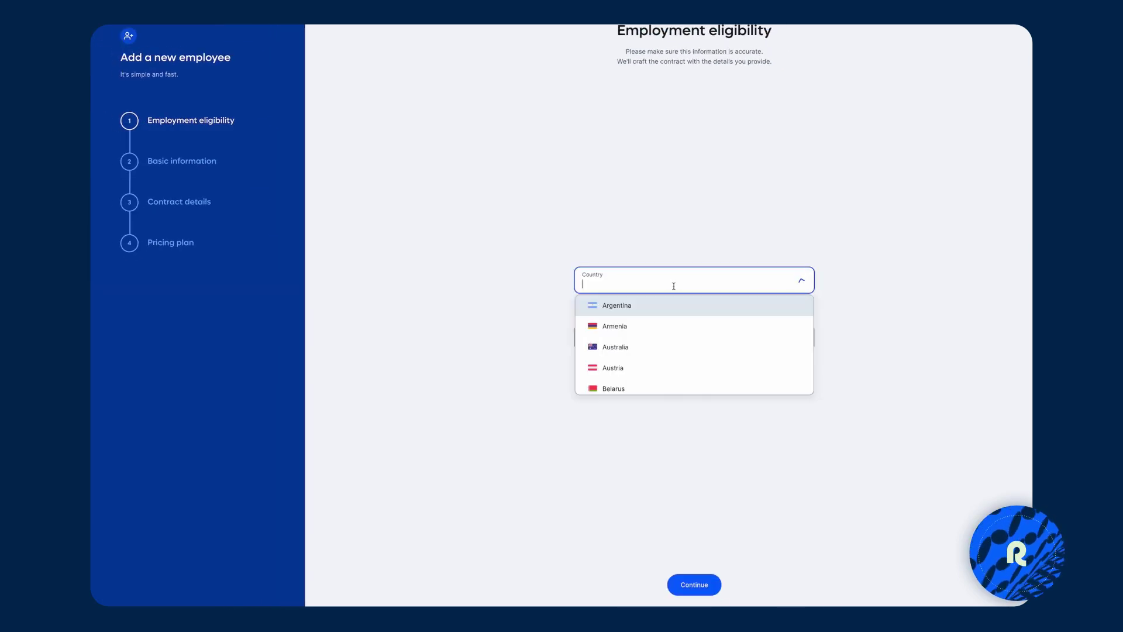
{"action": "type", "text": "swede"}
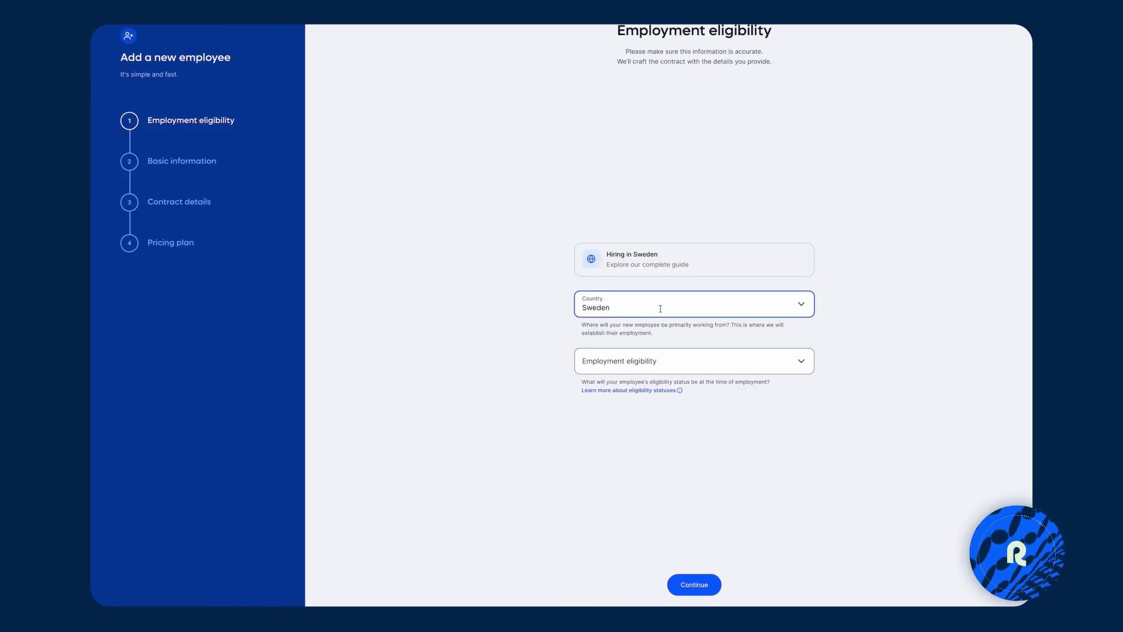
{"action": "left_click", "coordinate": [784, 362]}
{"action": "left_click", "coordinate": [648, 385]}
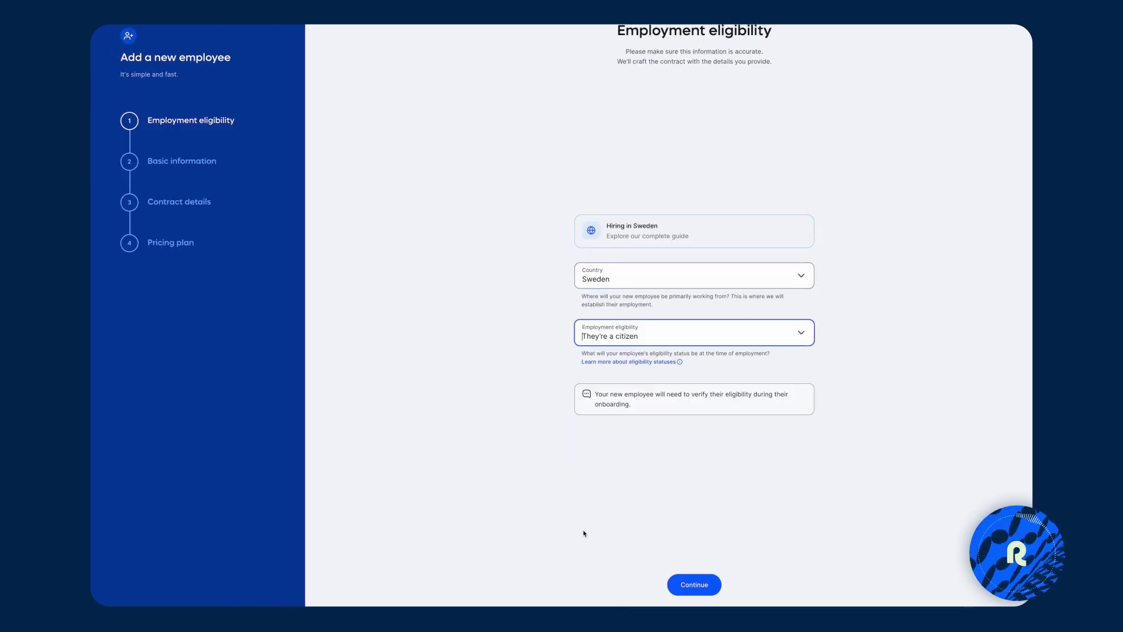
{"action": "left_click", "coordinate": [695, 583]}
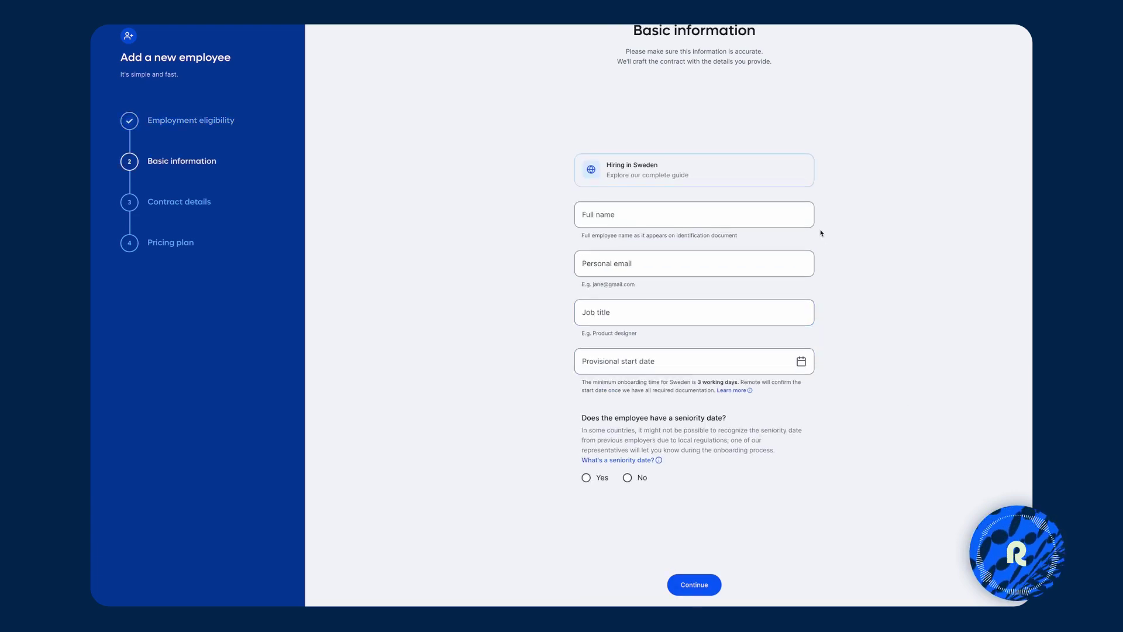
Enter the employee's full name, personal email and job title 'Product designer'.
{"action": "left_click", "coordinate": [735, 213]}
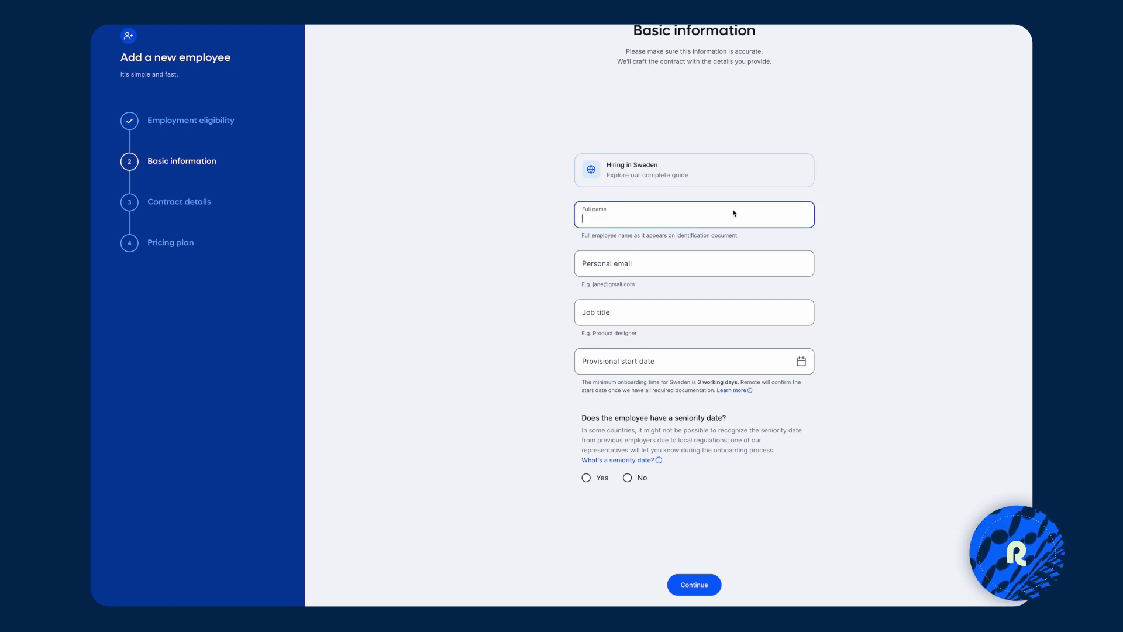
{"action": "key", "text": "Tab"}
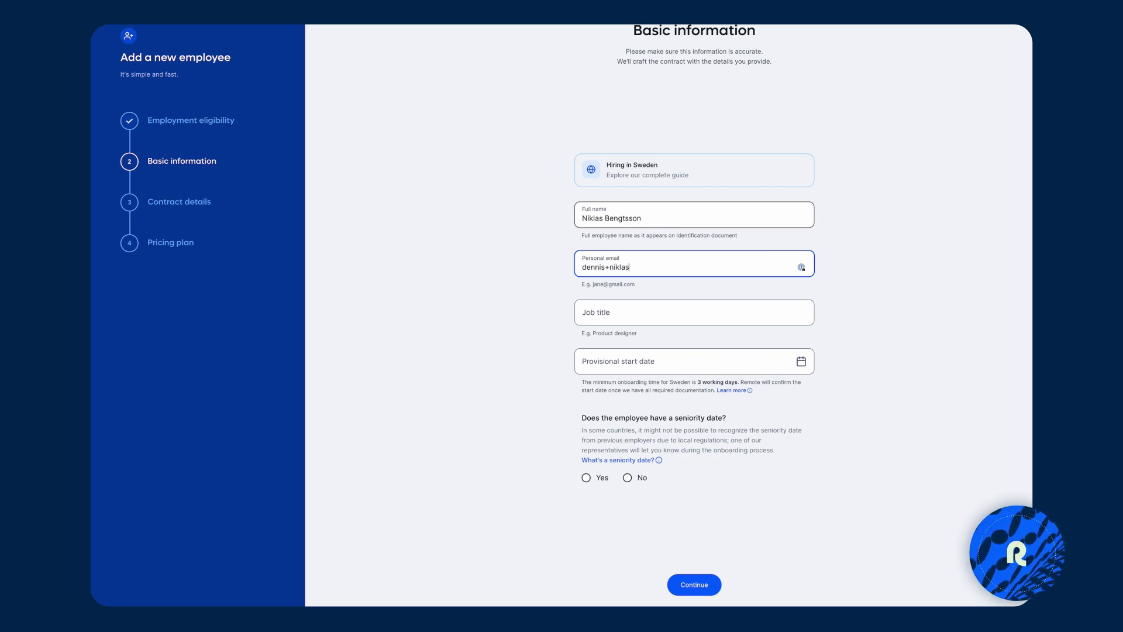
{"action": "key", "text": "Tab"}
{"action": "type", "text": "Product designer"}
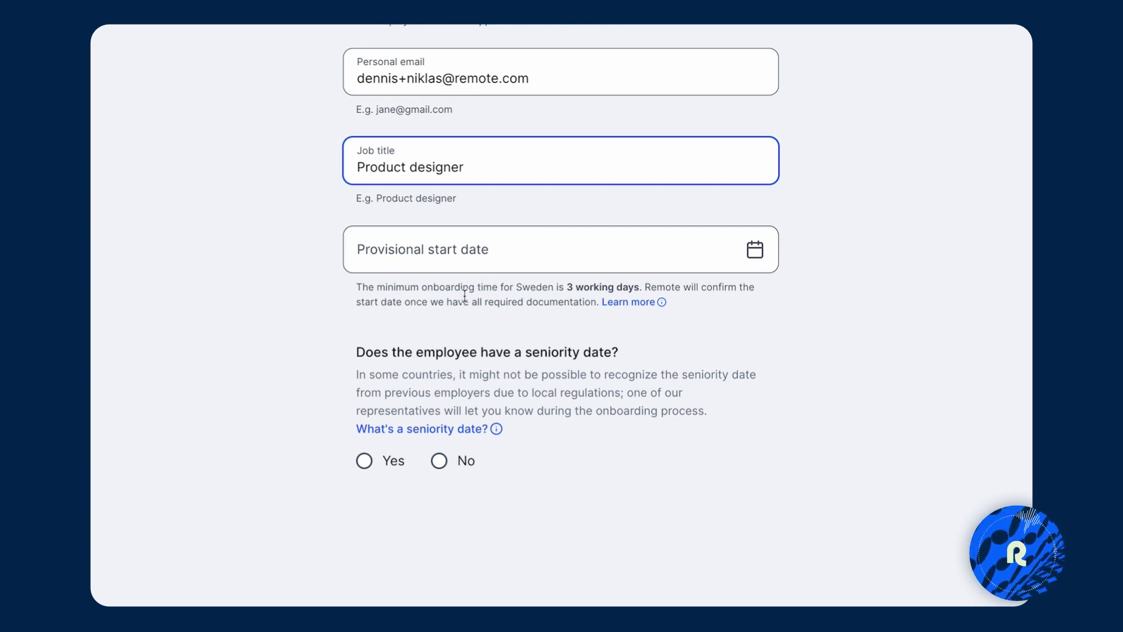
Set the start date to 4 April 2023, answer No for seniority date, and continue.
{"action": "left_click", "coordinate": [725, 267]}
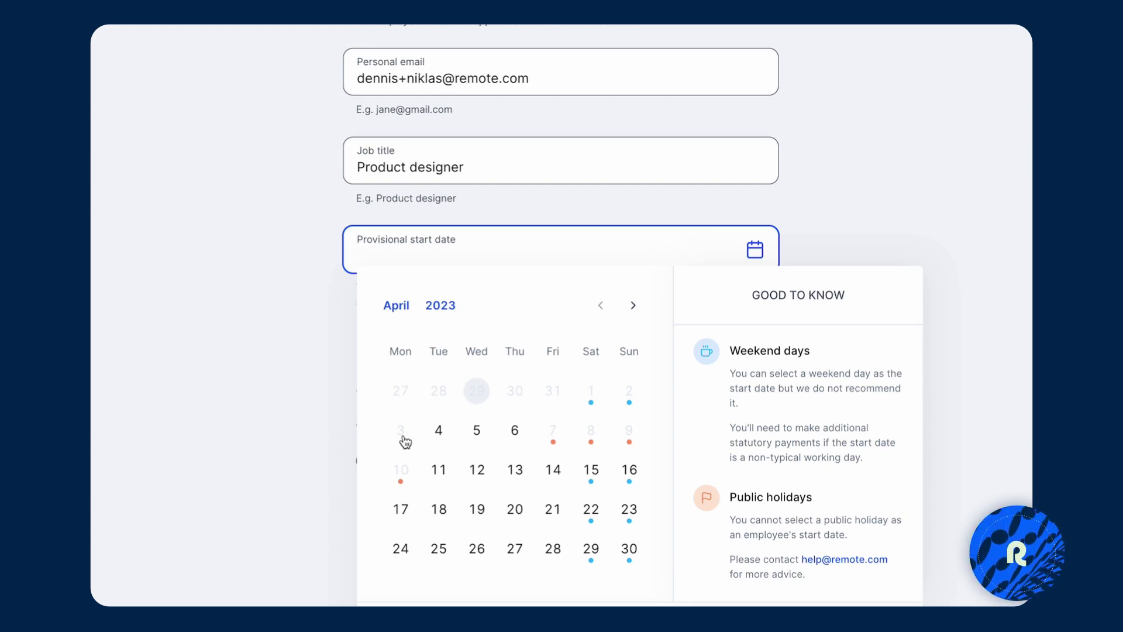
{"action": "left_click", "coordinate": [439, 433]}
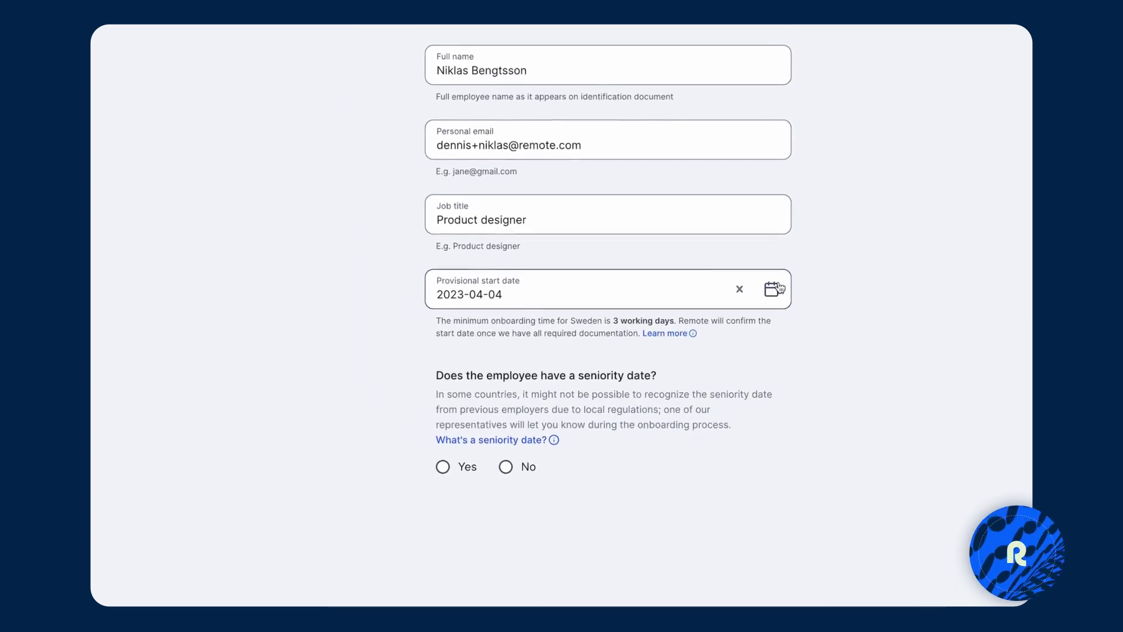
{"action": "left_click", "coordinate": [505, 467]}
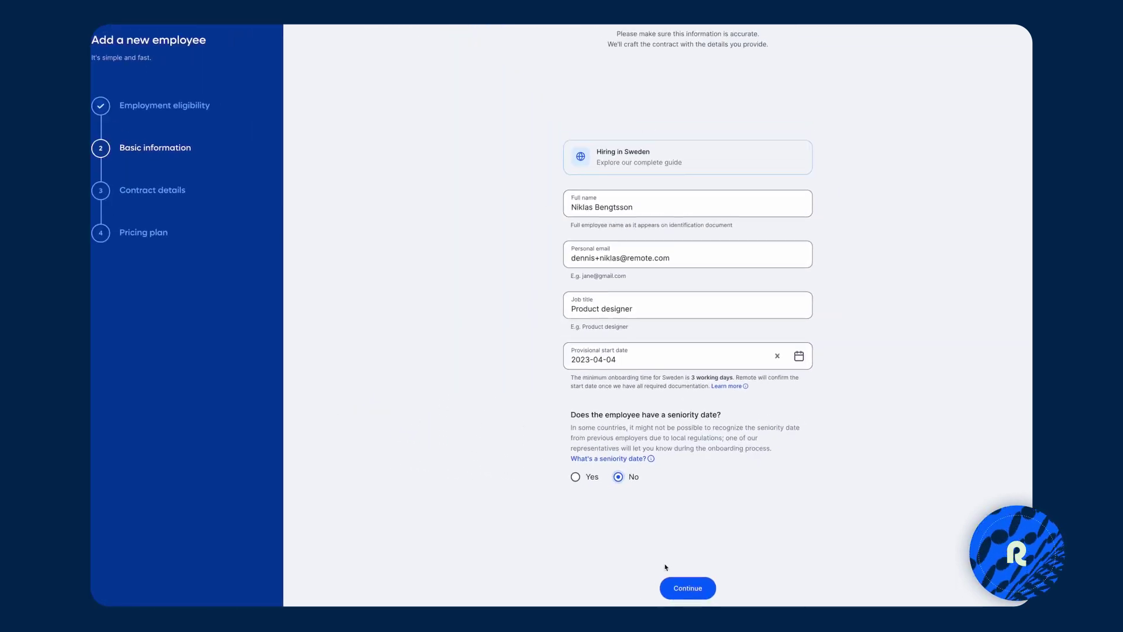
{"action": "left_click", "coordinate": [694, 584]}
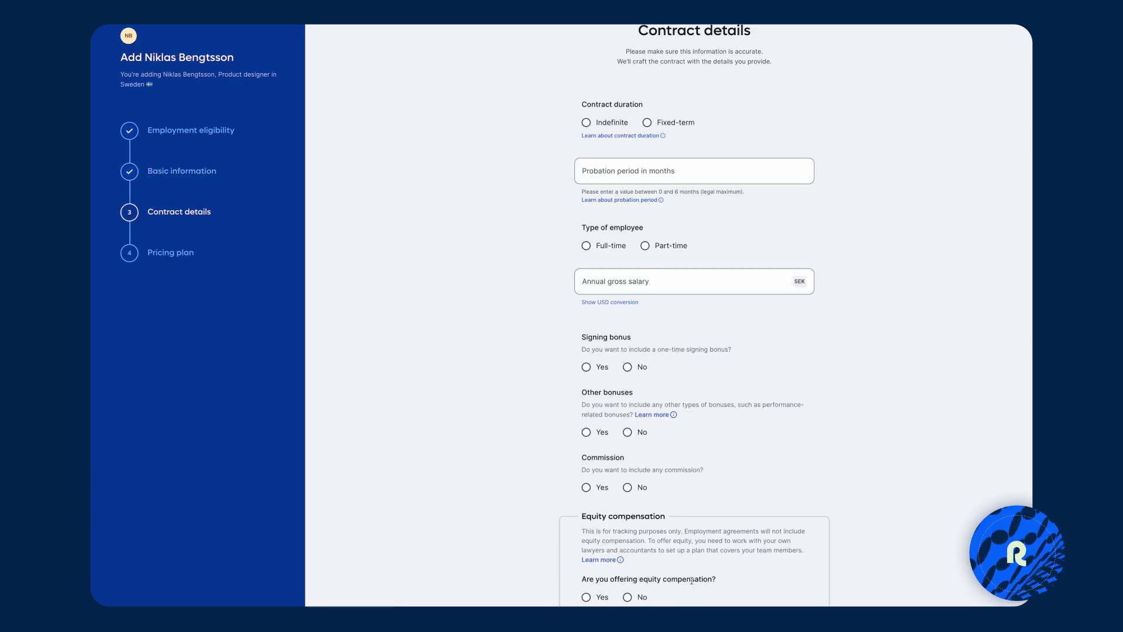
Make the contract indefinite with a probation period, full-time, and a 50,000 USD salary.
{"action": "left_click", "coordinate": [585, 123]}
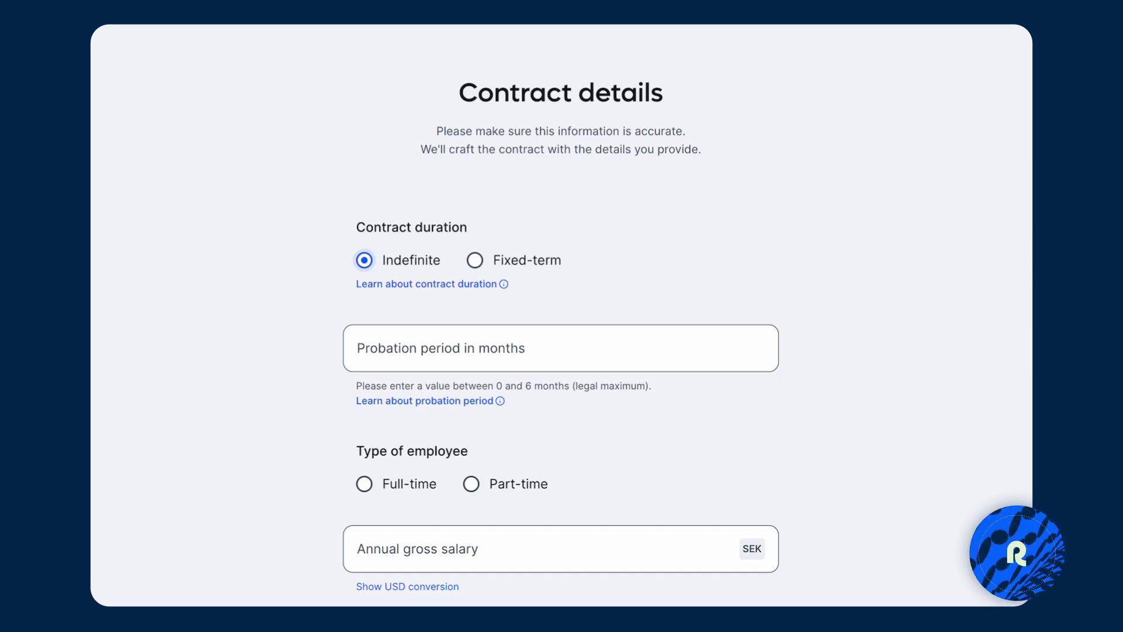
{"action": "left_click", "coordinate": [507, 339]}
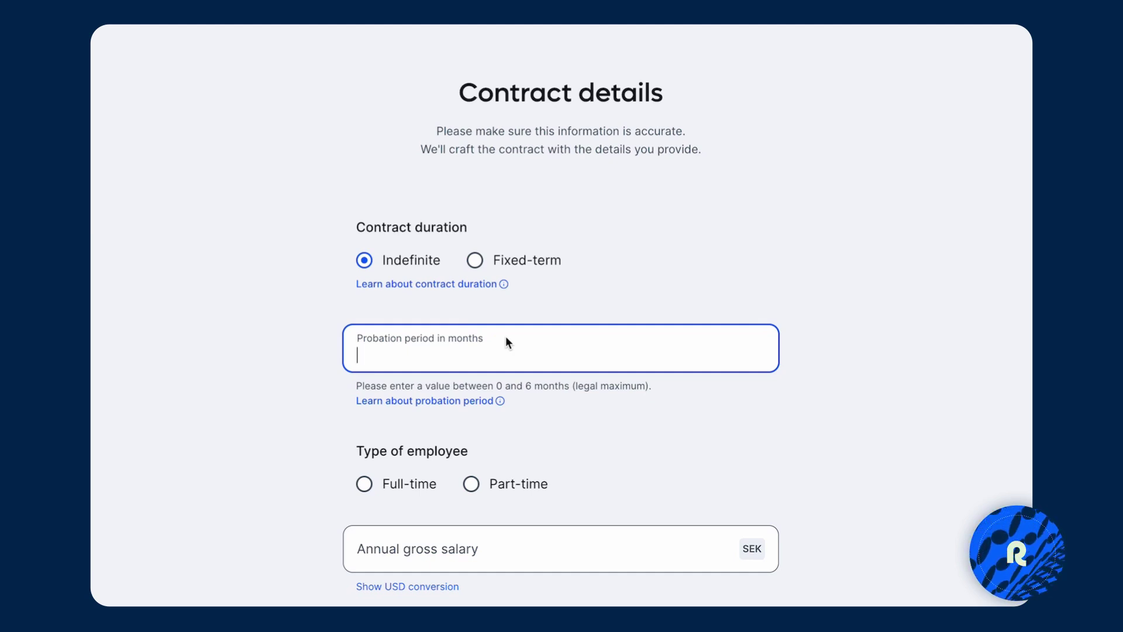
{"action": "scroll", "coordinate": [366, 475], "scroll_direction": "down", "scroll_amount": 4}
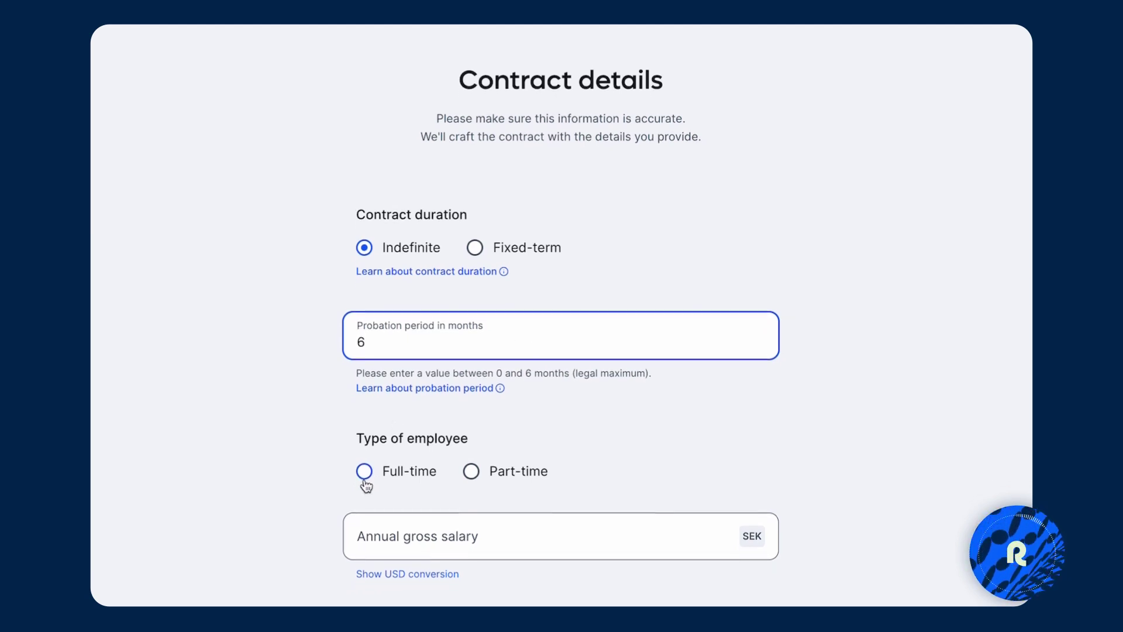
{"action": "left_click", "coordinate": [364, 471]}
{"action": "left_click", "coordinate": [386, 467]}
{"action": "scroll", "coordinate": [509, 427], "scroll_direction": "down", "scroll_amount": 3}
{"action": "left_click", "coordinate": [647, 372]}
{"action": "type", "text": "50,000"}
{"action": "scroll", "coordinate": [521, 532], "scroll_direction": "down", "scroll_amount": 3}
{"action": "scroll", "coordinate": [191, 278], "scroll_direction": "down", "scroll_amount": 2}
{"action": "left_click", "coordinate": [196, 254]}
{"action": "scroll", "coordinate": [202, 231], "scroll_direction": "down", "scroll_amount": 1}
{"action": "scroll", "coordinate": [440, 144], "scroll_direction": "down", "scroll_amount": 1}
Answer No to signing bonus, other bonuses and commission.
{"action": "left_click", "coordinate": [439, 130]}
{"action": "left_click", "coordinate": [437, 244]}
{"action": "left_click", "coordinate": [438, 338]}
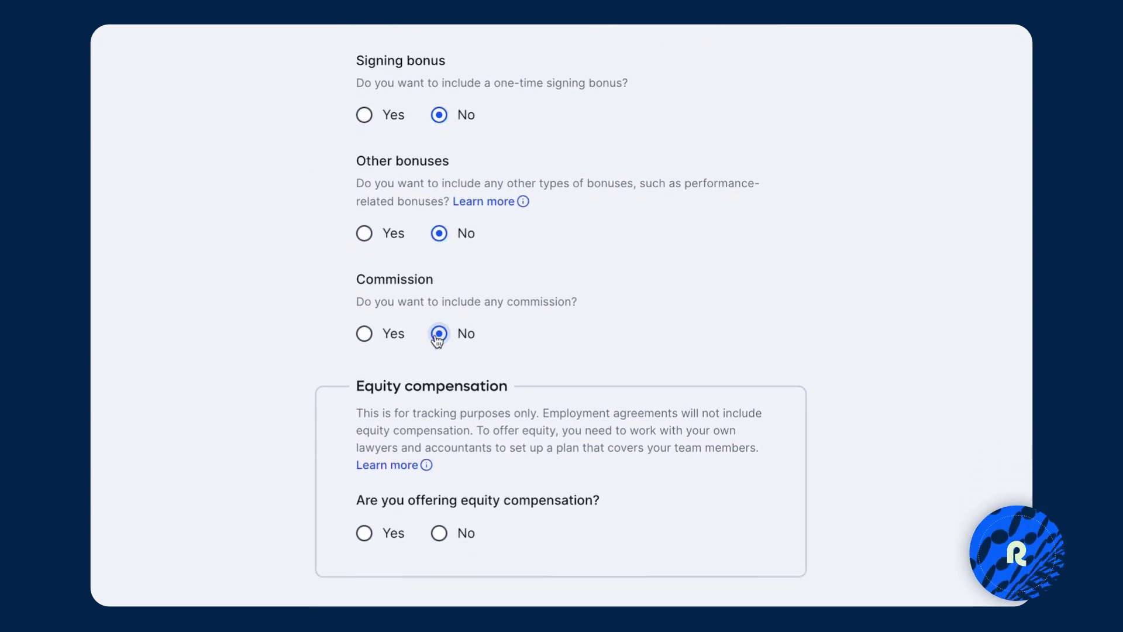
{"action": "scroll", "coordinate": [871, 211], "scroll_direction": "down", "scroll_amount": 2}
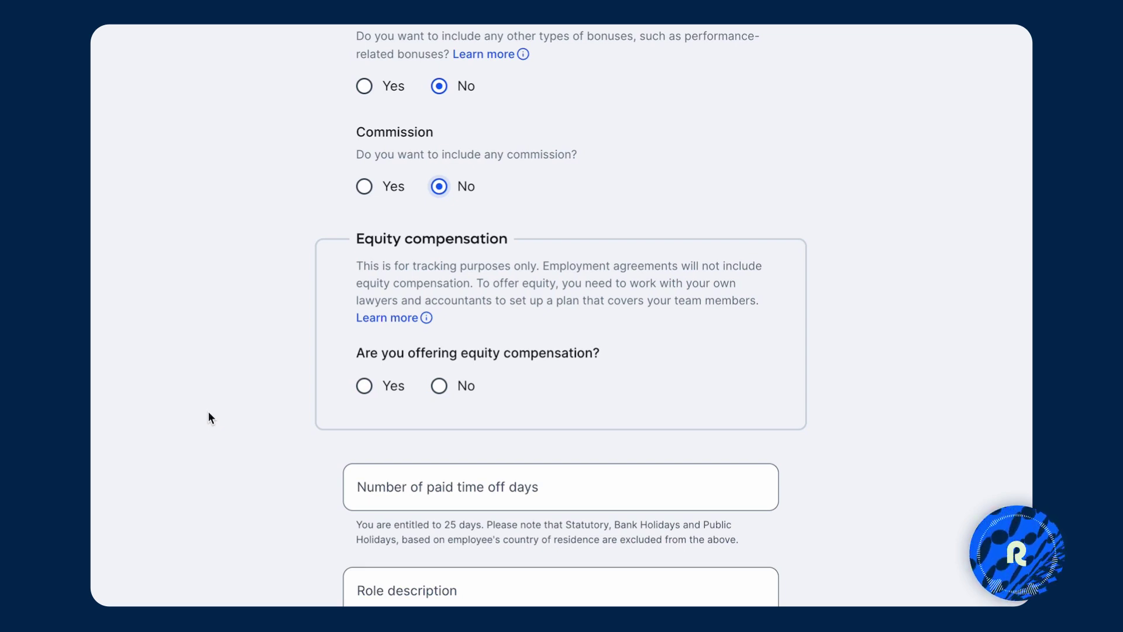
Offer equity of 300 options with a 12-month cliff and 4-year vesting.
{"action": "left_click", "coordinate": [365, 387]}
{"action": "scroll", "coordinate": [527, 421], "scroll_direction": "down", "scroll_amount": 3}
{"action": "left_click", "coordinate": [530, 301]}
{"action": "type", "text": "300"}
{"action": "key", "text": "Tab"}
{"action": "type", "text": "12"}
{"action": "key", "text": "Tab"}
{"action": "type", "text": "4"}
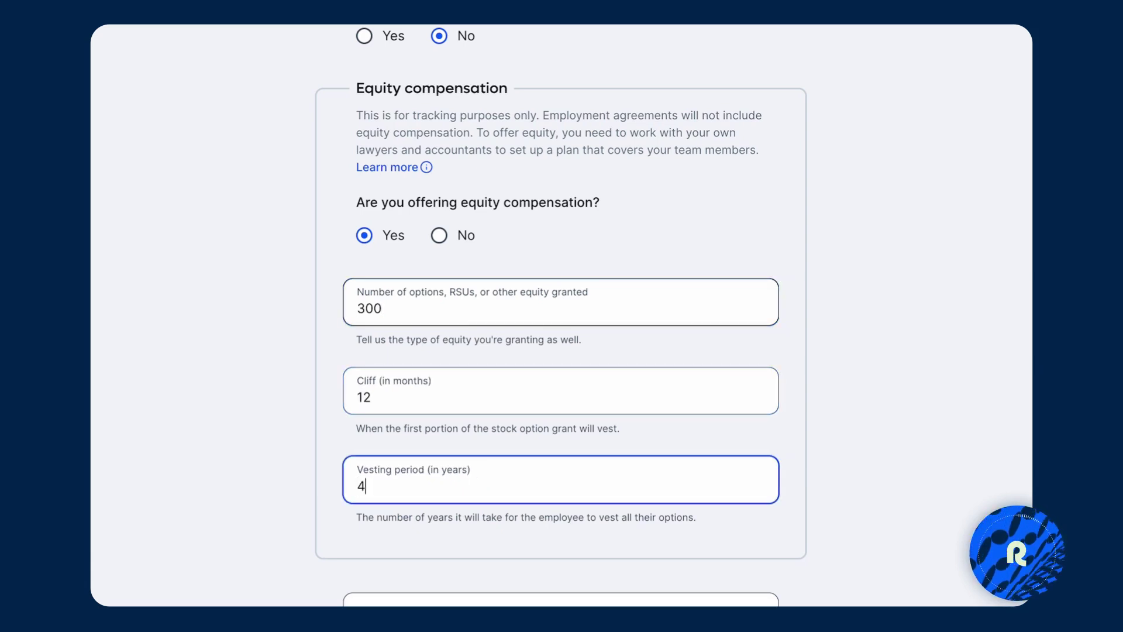
{"action": "left_click", "coordinate": [937, 317]}
Set paid time off to 25 days, correcting the initial entry of 20.
{"action": "scroll", "coordinate": [838, 490], "scroll_direction": "down", "scroll_amount": 2}
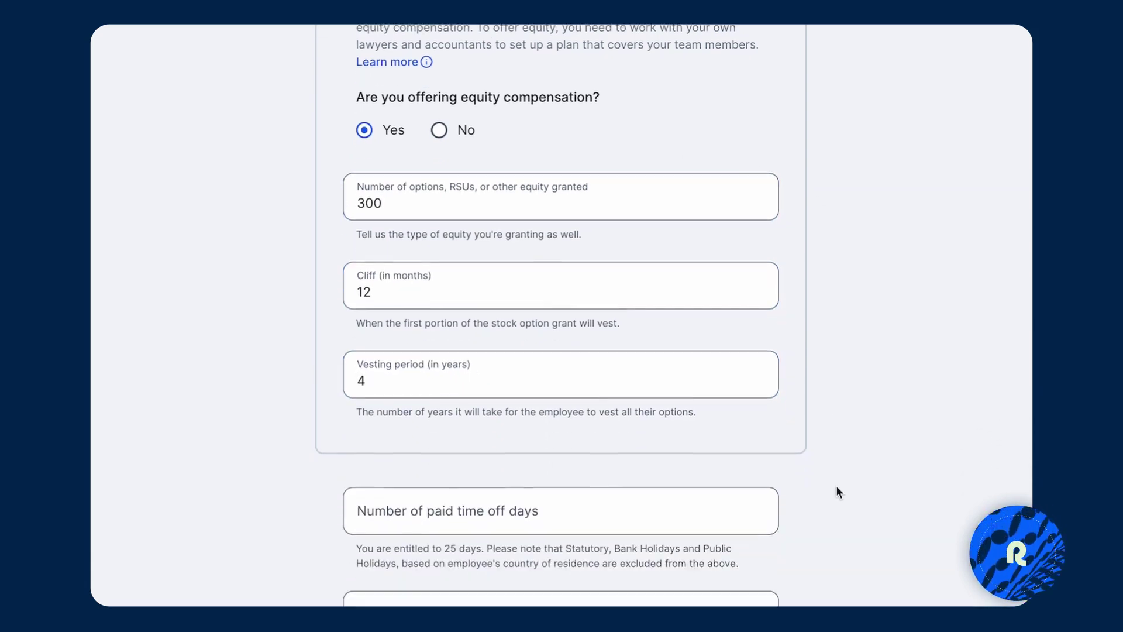
{"action": "scroll", "coordinate": [837, 490], "scroll_direction": "down", "scroll_amount": 5}
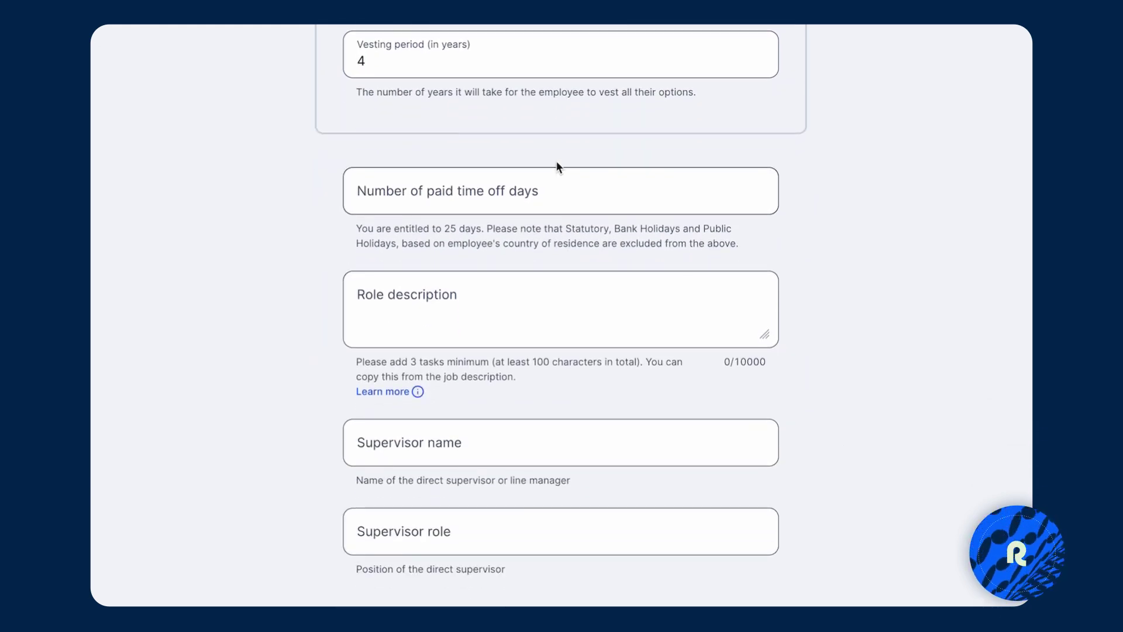
{"action": "left_click", "coordinate": [557, 186]}
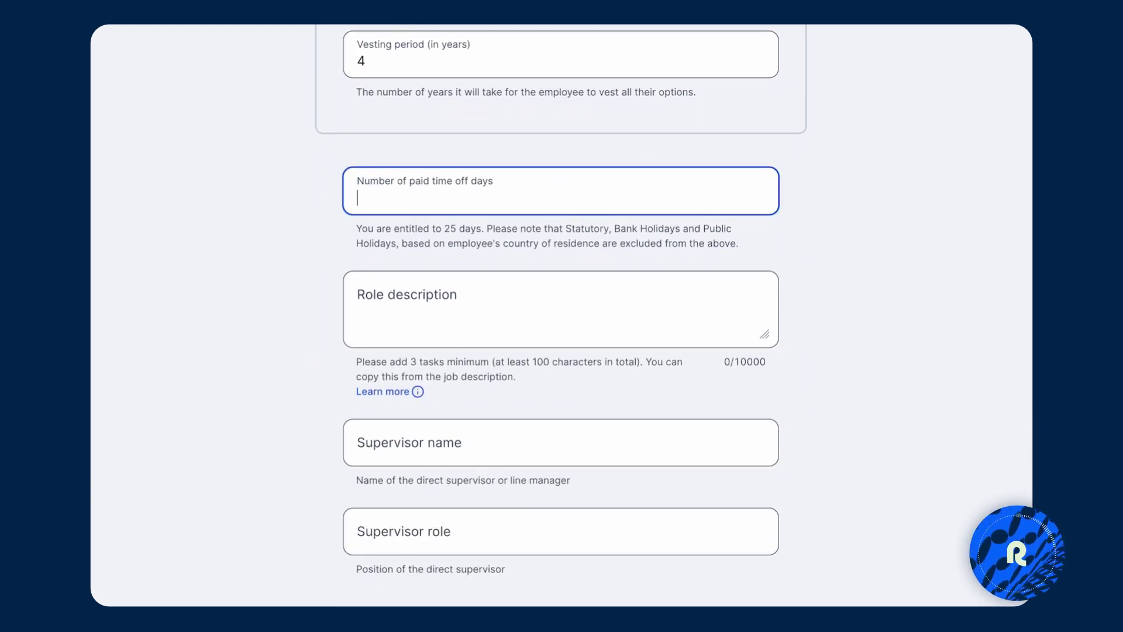
{"action": "type", "text": "20"}
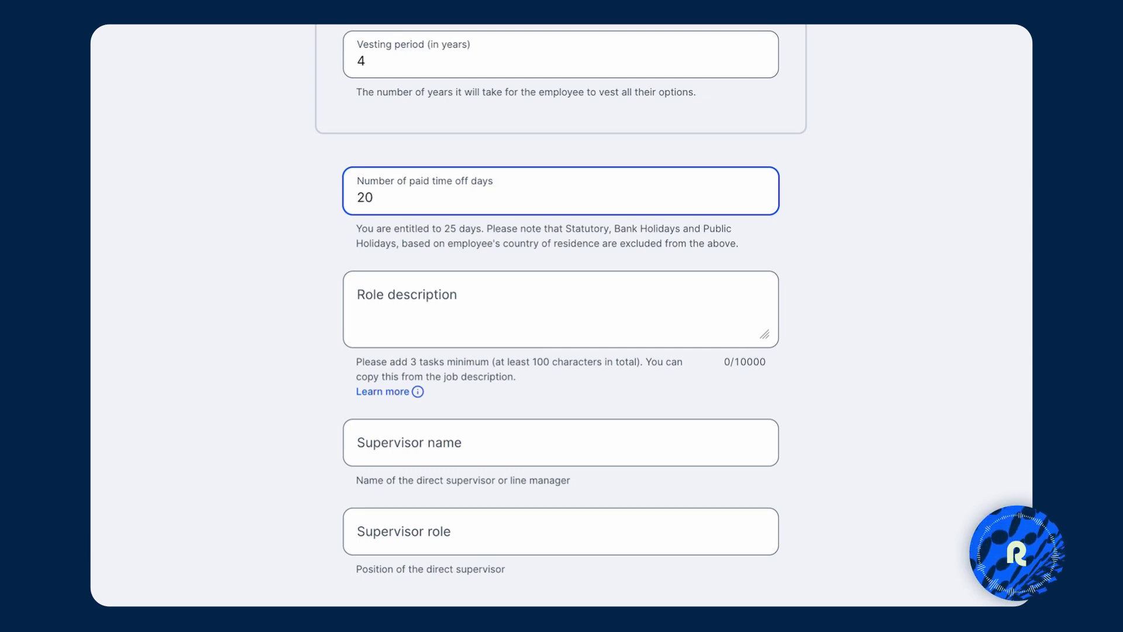
{"action": "key", "text": "Tab"}
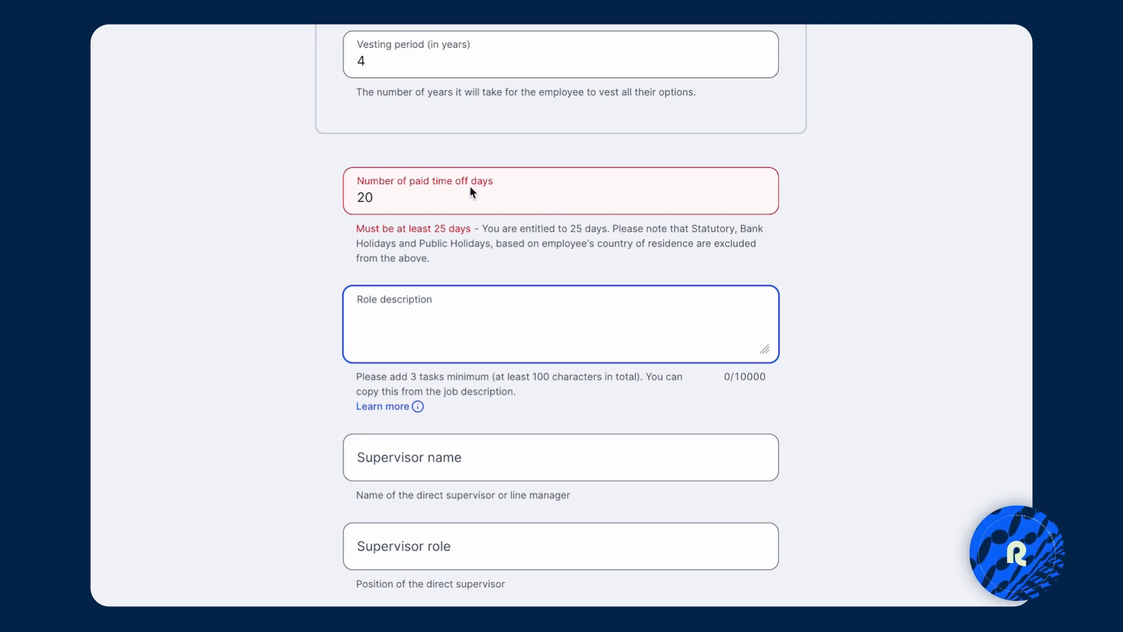
{"action": "left_click", "coordinate": [486, 200]}
{"action": "key", "text": "BackSpace"}
{"action": "type", "text": "5"}
Fill the role description with Lorem ipsum text, the supervisor's name, and supervisor role 'Product Manager'.
{"action": "left_click", "coordinate": [592, 306]}
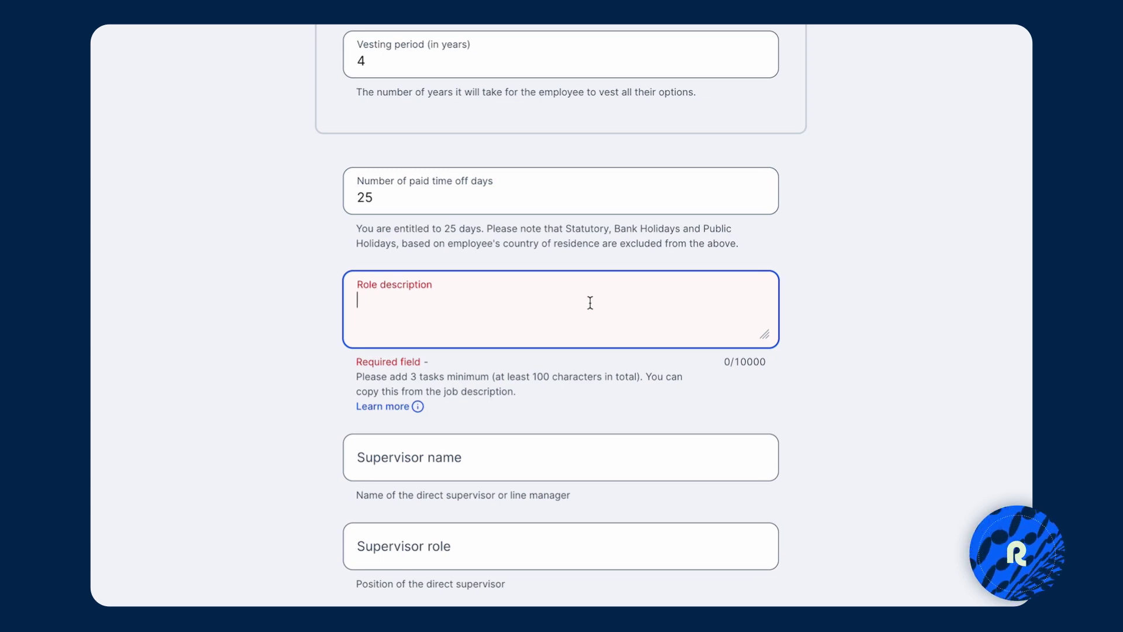
{"action": "type", "text": "lipsum"}
{"action": "key", "text": "Tab"}
{"action": "left_click", "coordinate": [471, 454]}
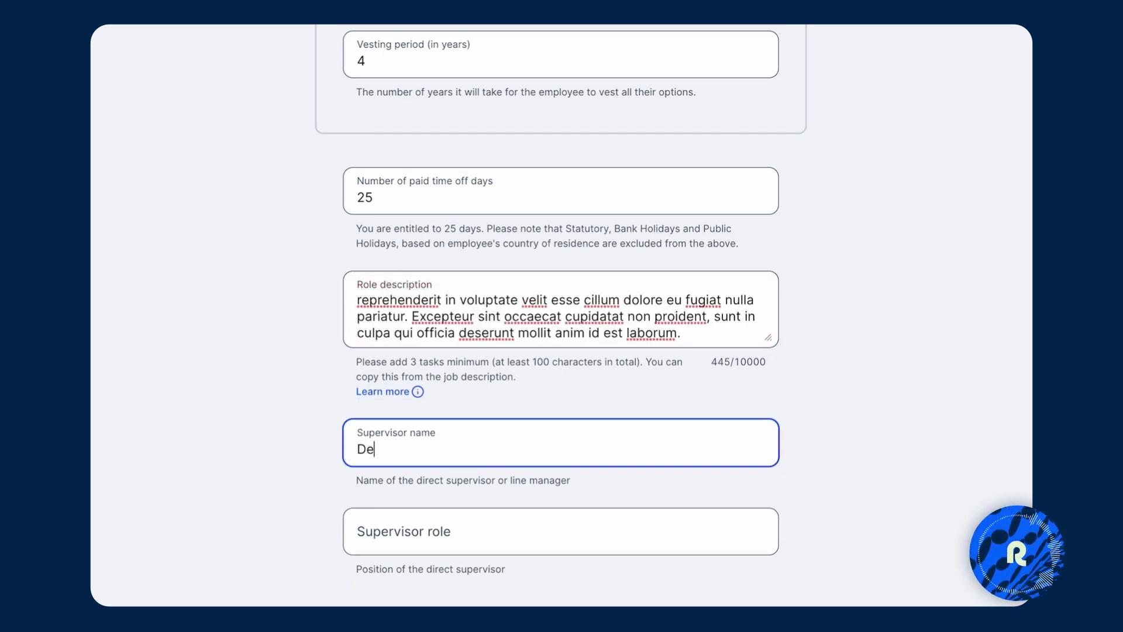
{"action": "key", "text": "Tab"}
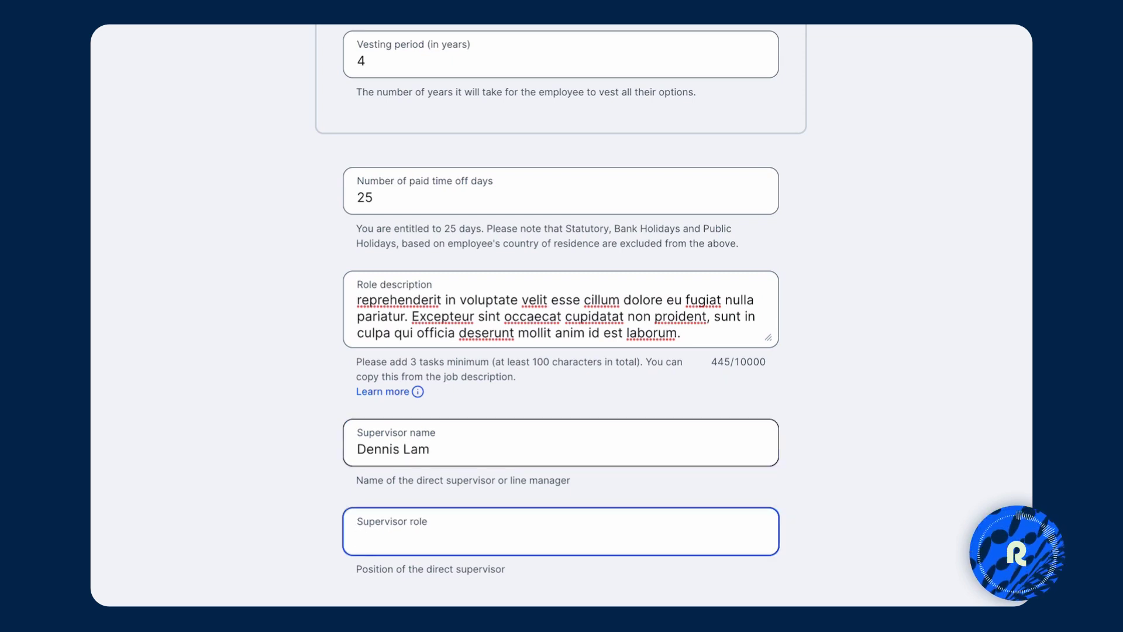
{"action": "type", "text": "Product Manager"}
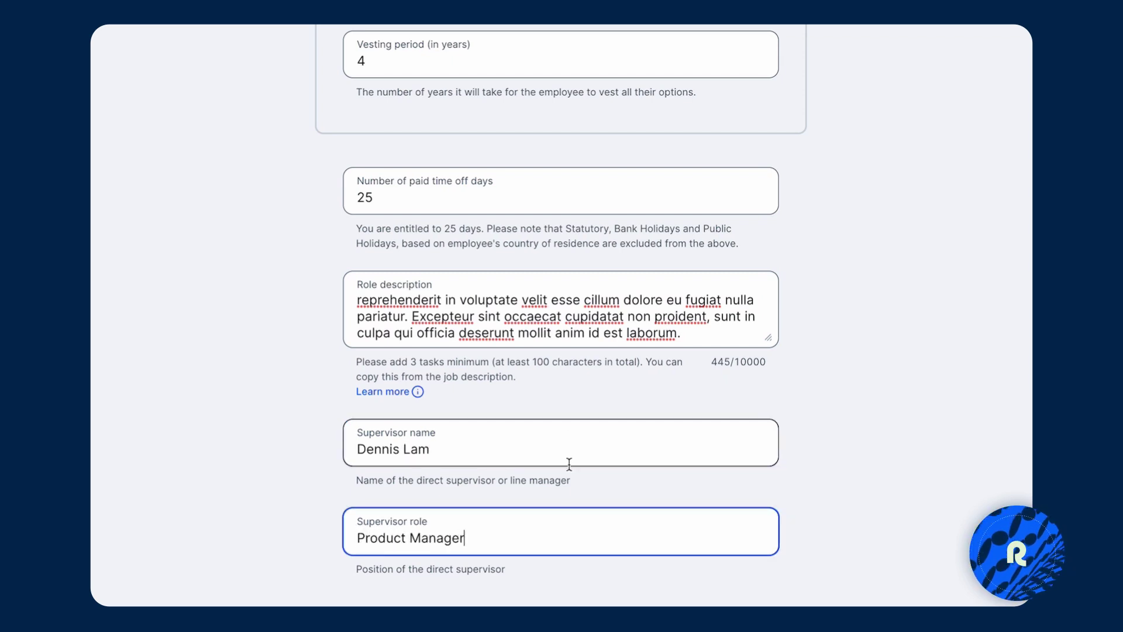
Choose Level 4 - Mid-Senior, use the home address as work address, and set a 3-month notice period.
{"action": "scroll", "coordinate": [539, 497], "scroll_direction": "down", "scroll_amount": 7}
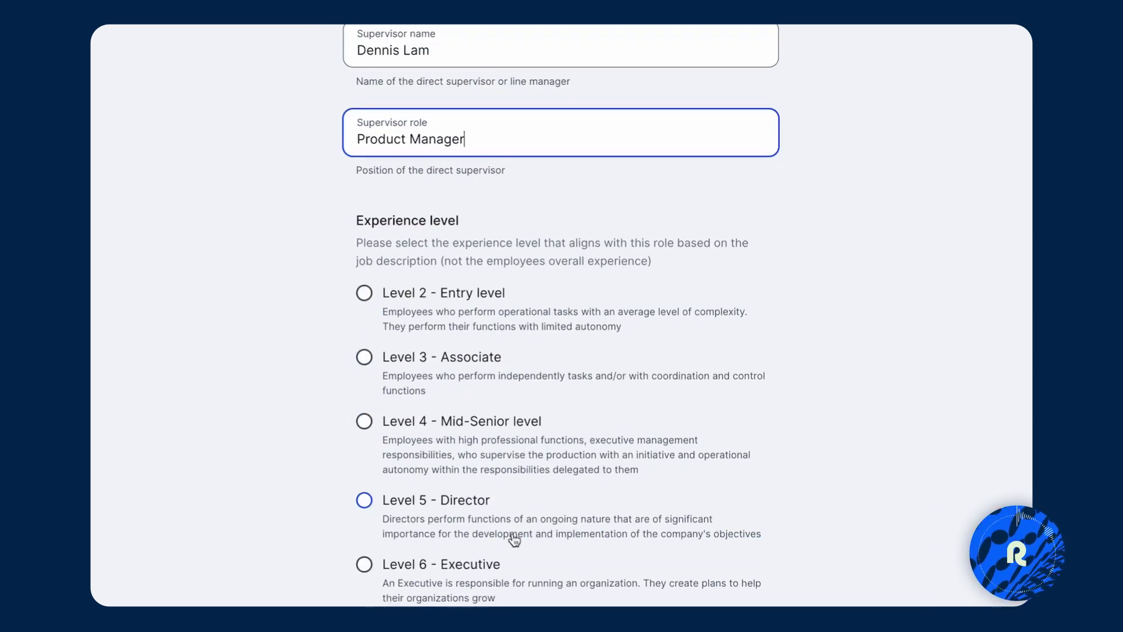
{"action": "left_click", "coordinate": [422, 425]}
{"action": "scroll", "coordinate": [899, 462], "scroll_direction": "down", "scroll_amount": 5}
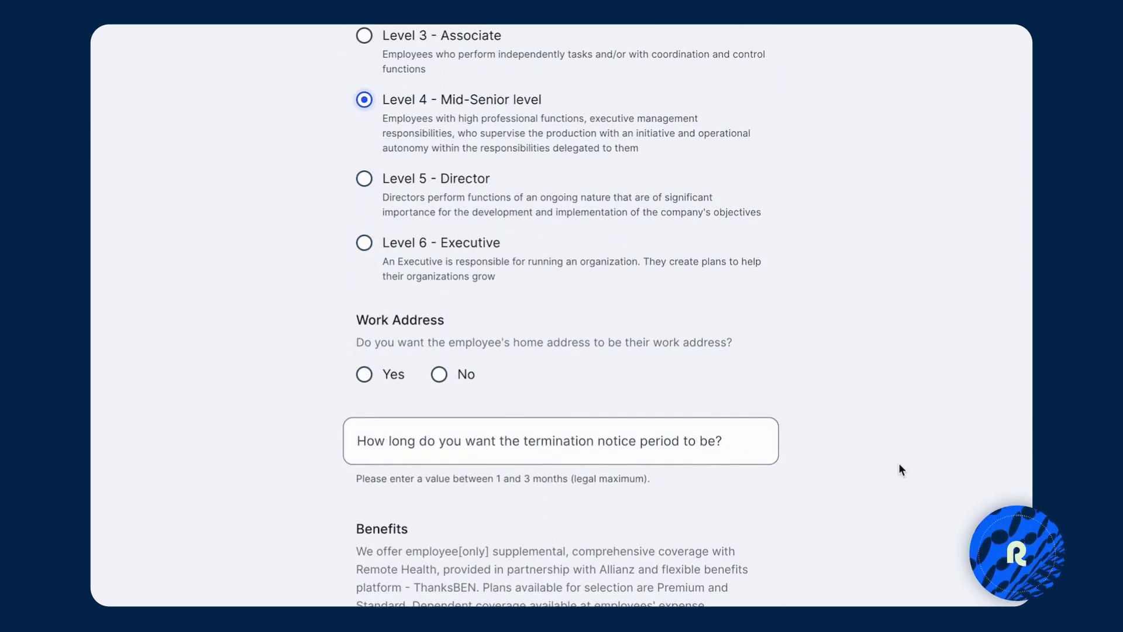
{"action": "scroll", "coordinate": [819, 433], "scroll_direction": "down", "scroll_amount": 1}
{"action": "left_click", "coordinate": [363, 292]}
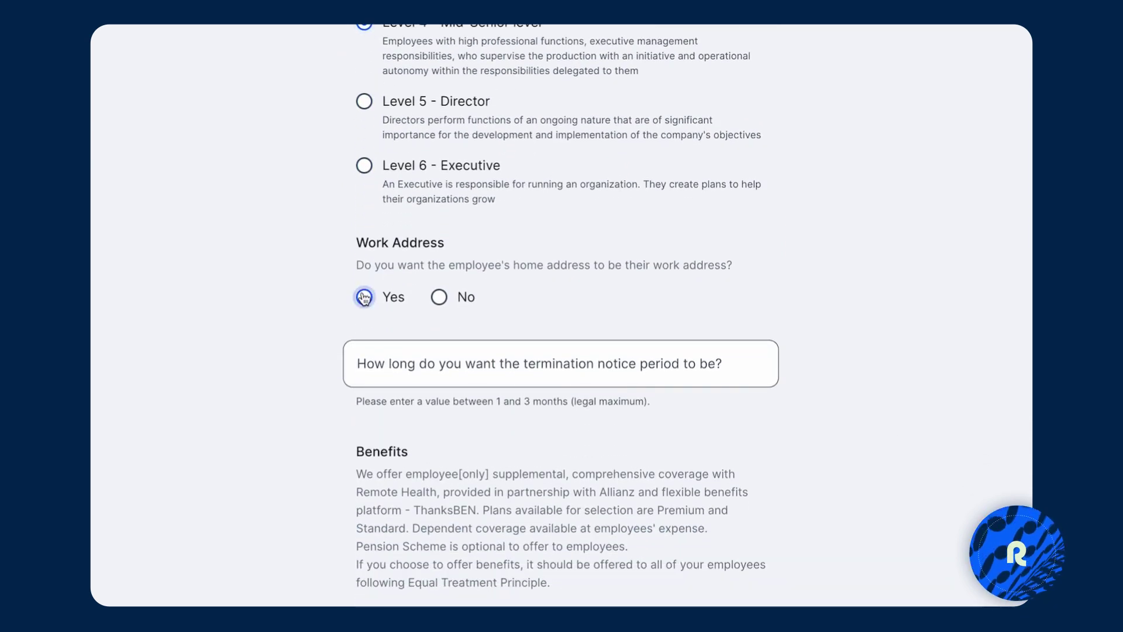
{"action": "left_click", "coordinate": [417, 364]}
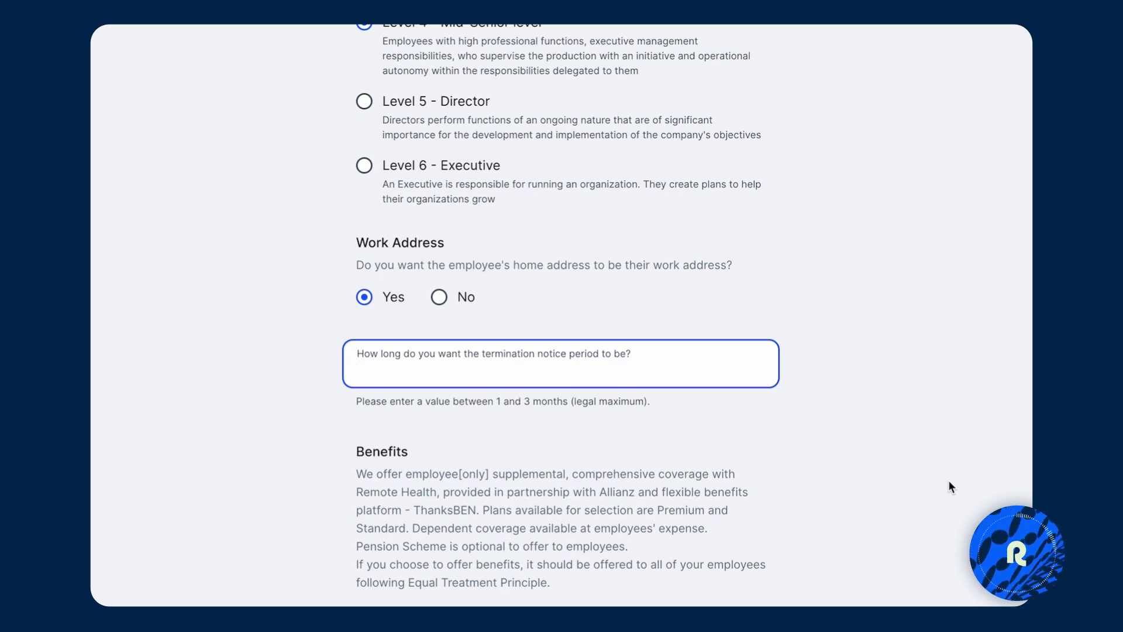
{"action": "type", "text": "3"}
{"action": "left_click", "coordinate": [738, 476]}
Select the Allianz Premium (Pension Plan excluded) benefits package.
{"action": "scroll", "coordinate": [739, 476], "scroll_direction": "down", "scroll_amount": 5}
{"action": "scroll", "coordinate": [741, 483], "scroll_direction": "down", "scroll_amount": 2}
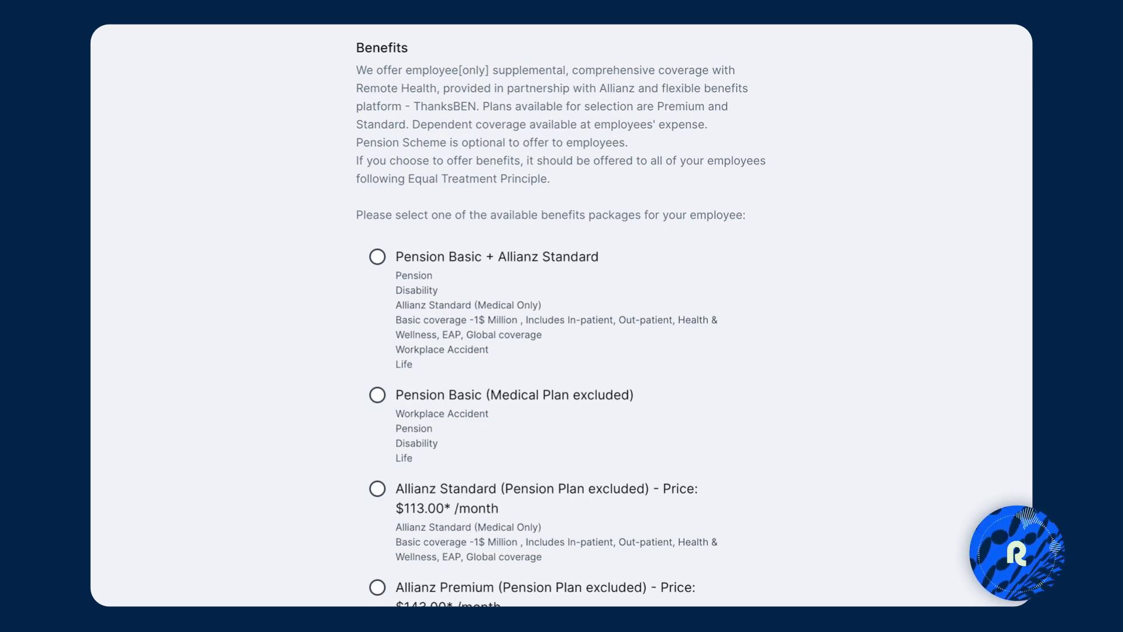
{"action": "scroll", "coordinate": [674, 406], "scroll_direction": "down", "scroll_amount": 2}
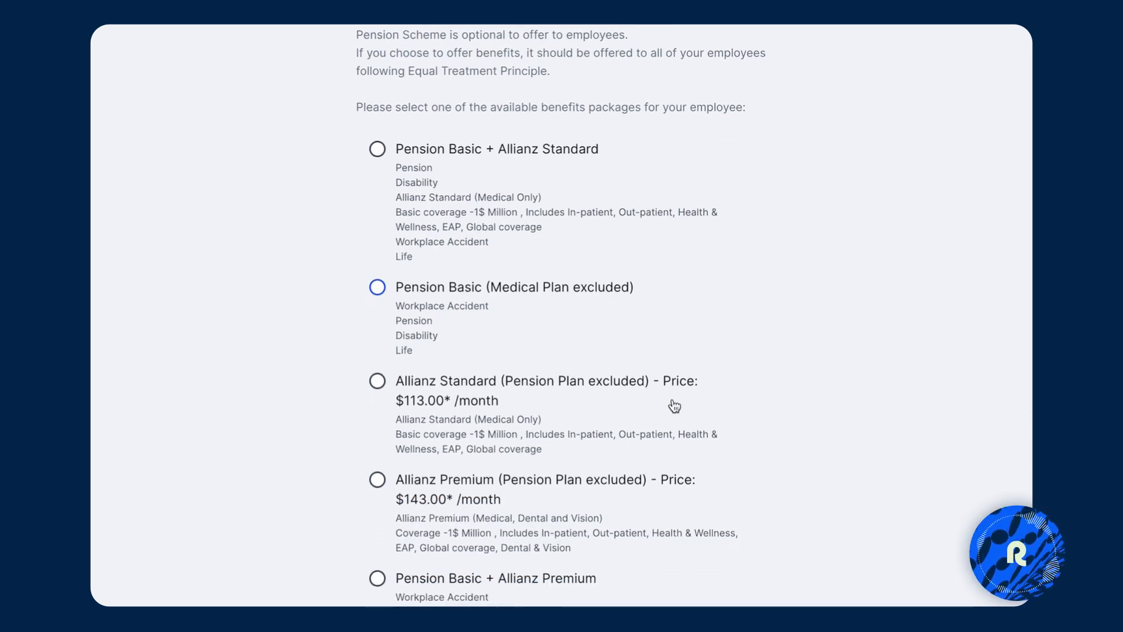
{"action": "scroll", "coordinate": [675, 406], "scroll_direction": "down", "scroll_amount": 2}
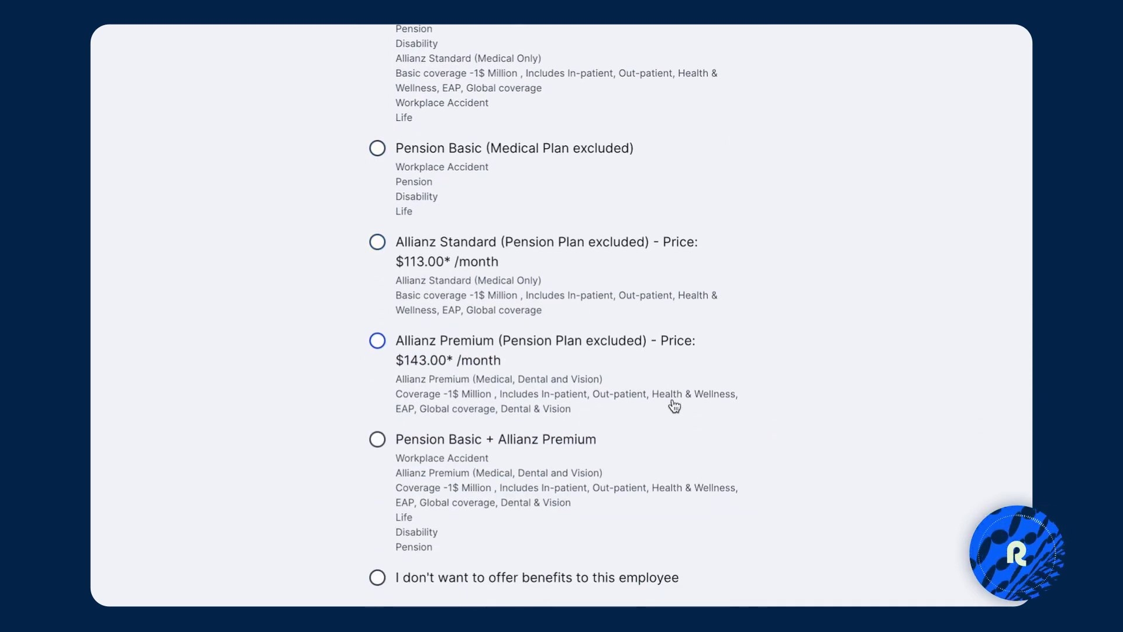
{"action": "scroll", "coordinate": [674, 405], "scroll_direction": "down", "scroll_amount": 1}
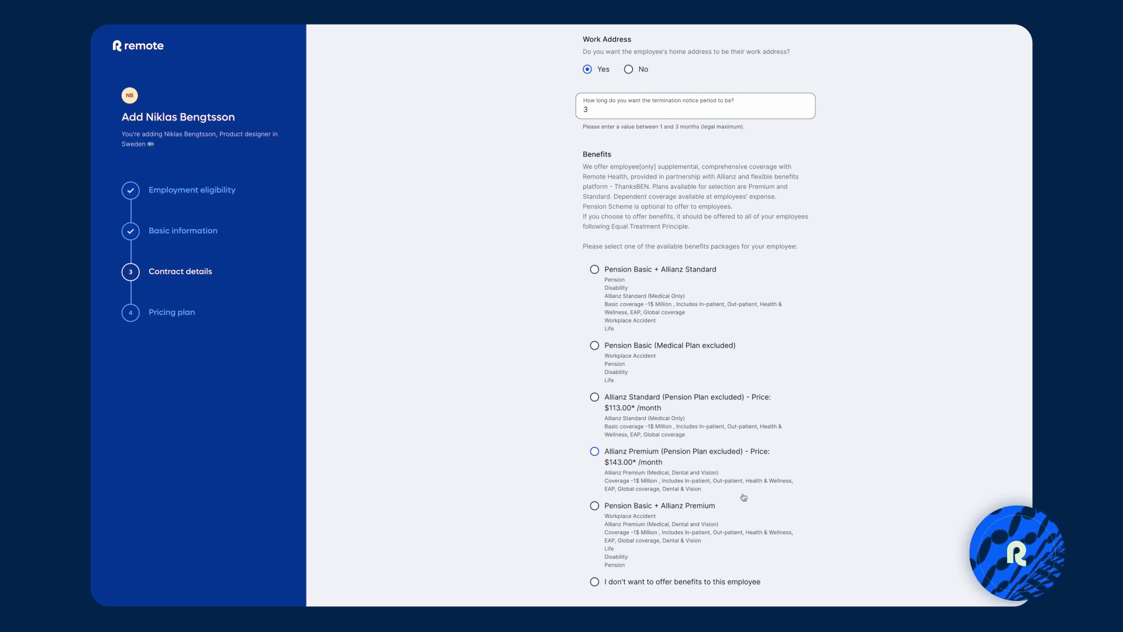
{"action": "left_click", "coordinate": [606, 454]}
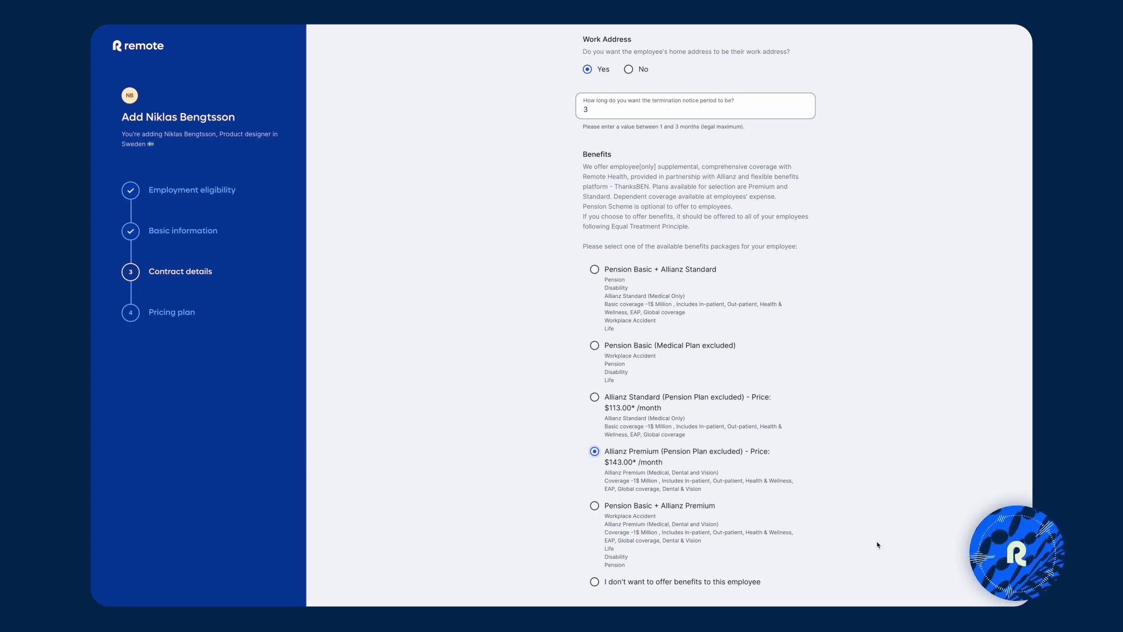
{"action": "scroll", "coordinate": [870, 547], "scroll_direction": "down", "scroll_amount": 1}
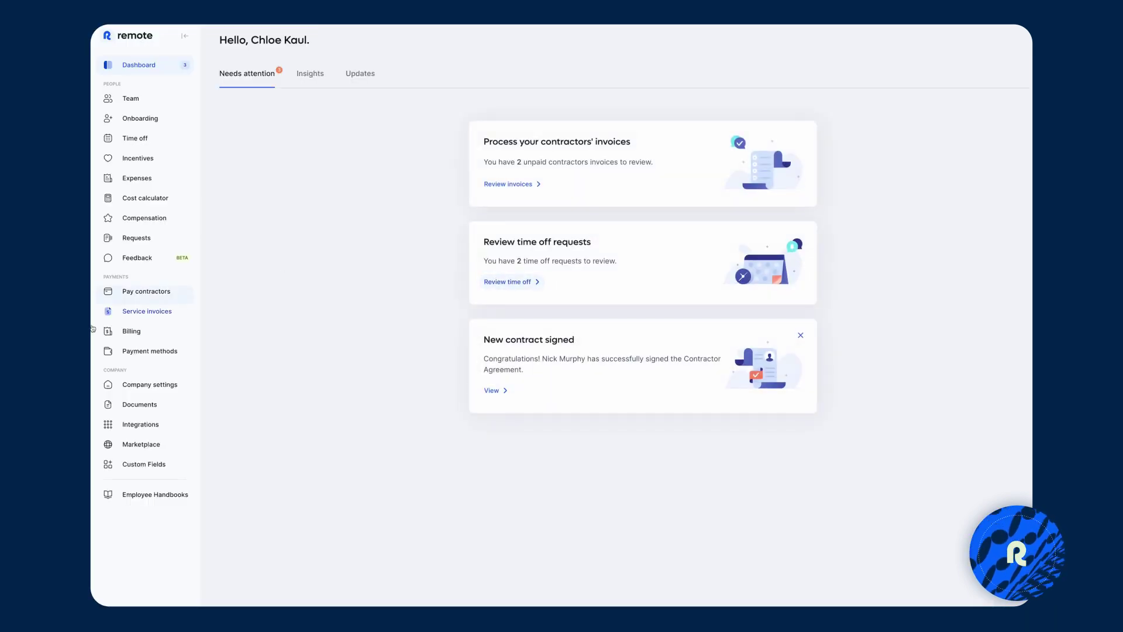
In Hire and onboard, view the first new hire's onboarding status, then close the status panel.
{"action": "left_click", "coordinate": [136, 120]}
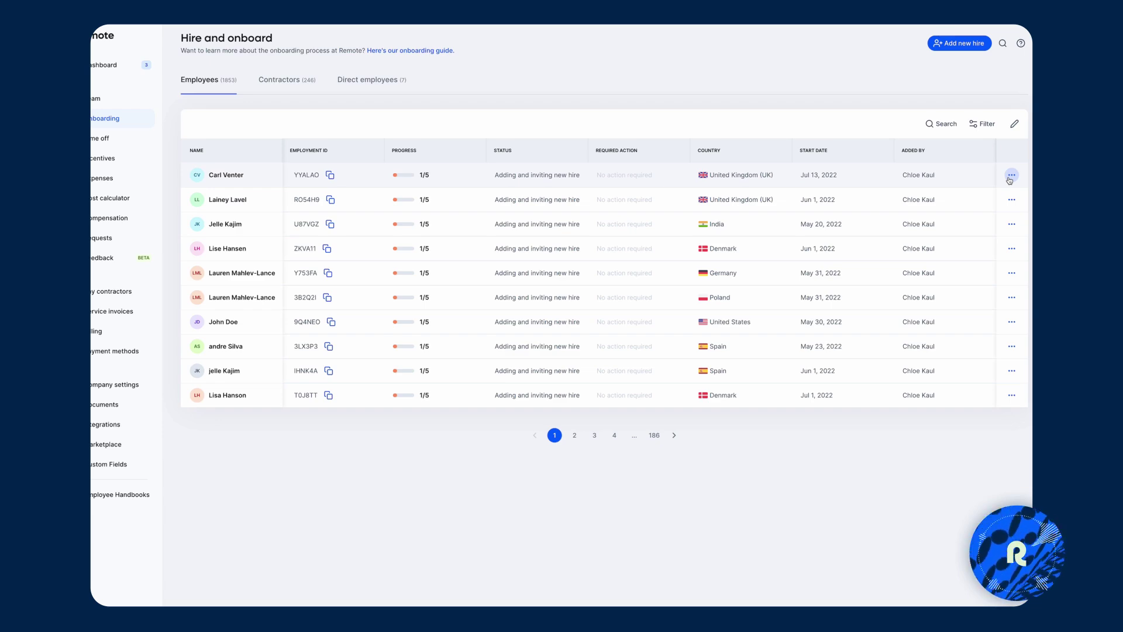
{"action": "left_click", "coordinate": [1012, 175]}
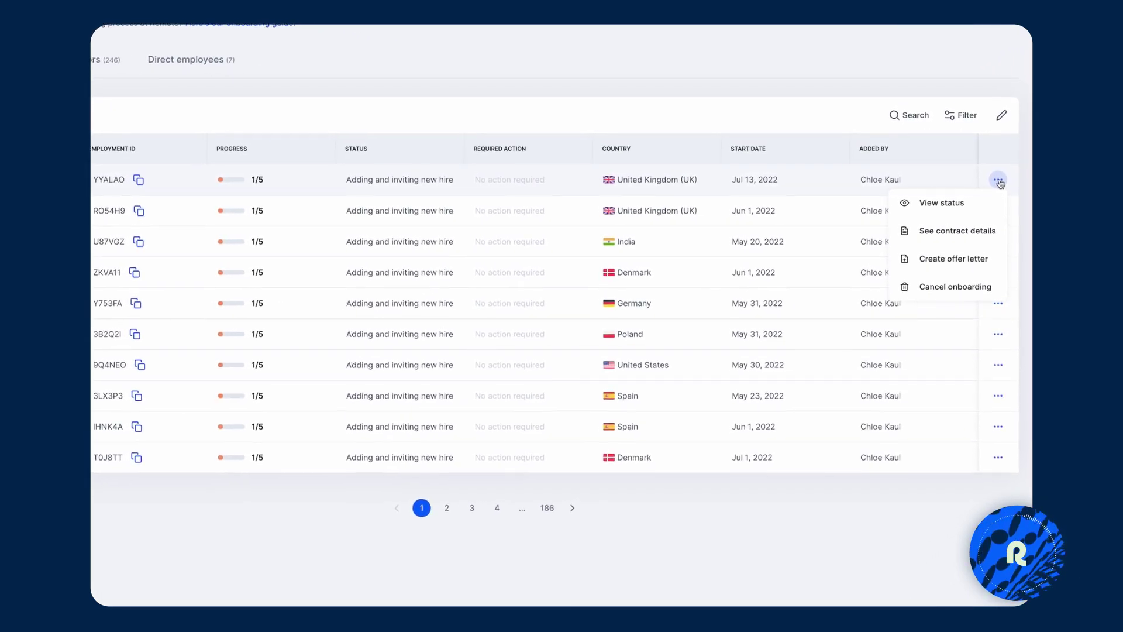
{"action": "left_click", "coordinate": [960, 201]}
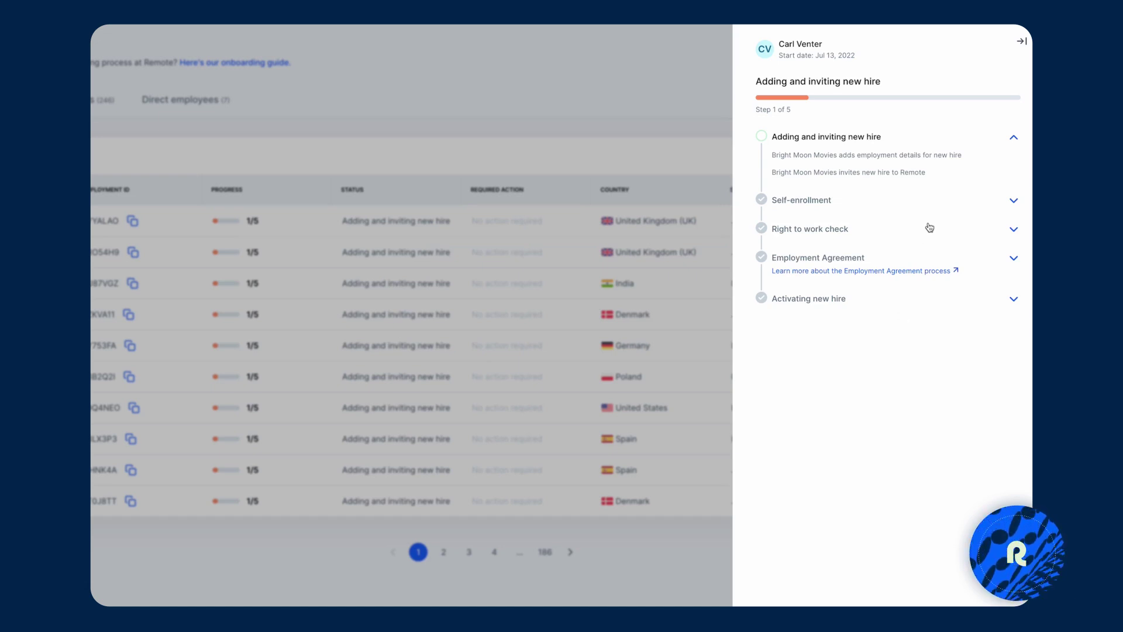
{"action": "left_click", "coordinate": [1023, 43]}
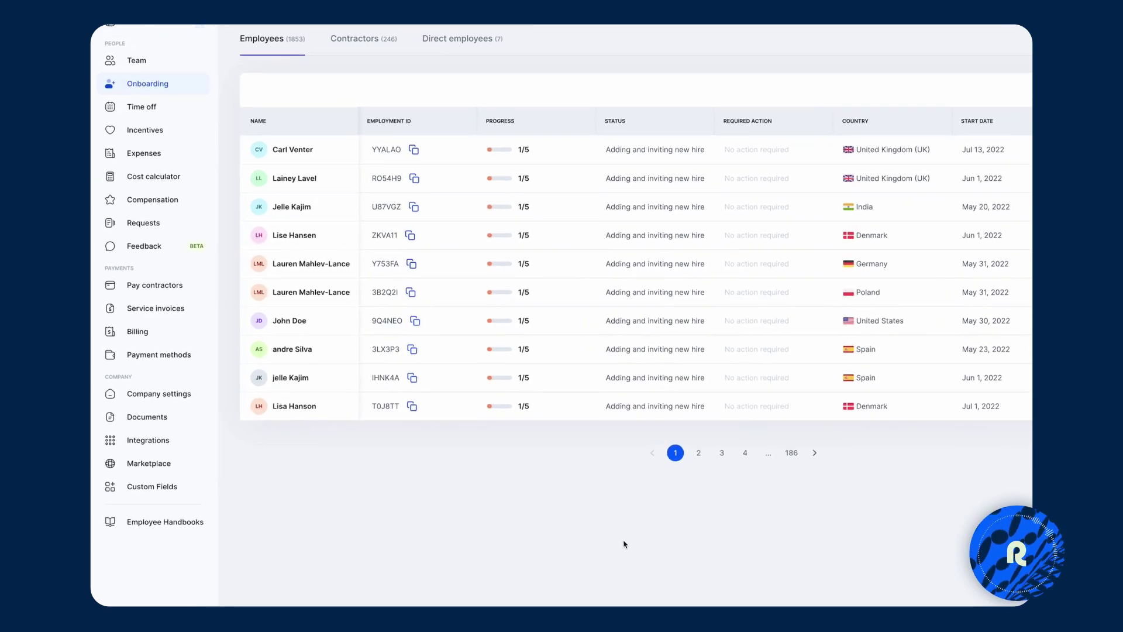
Open Payment methods and view the ACH Direct Debit and Credit/Debit Card options for adding one.
{"action": "left_click", "coordinate": [154, 357]}
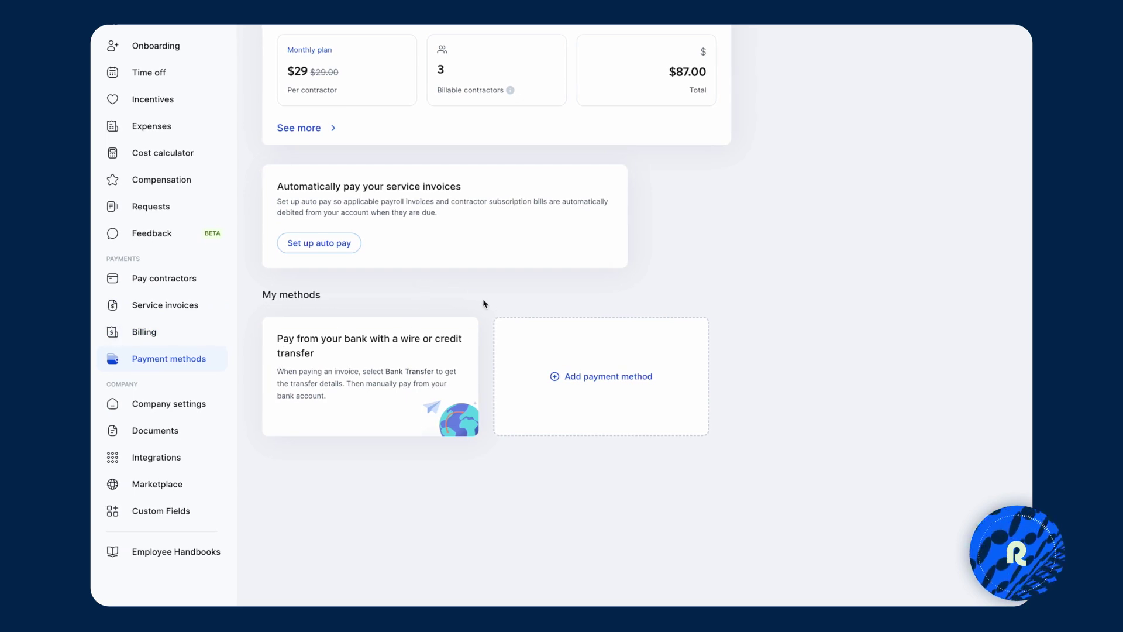
{"action": "left_click", "coordinate": [590, 380]}
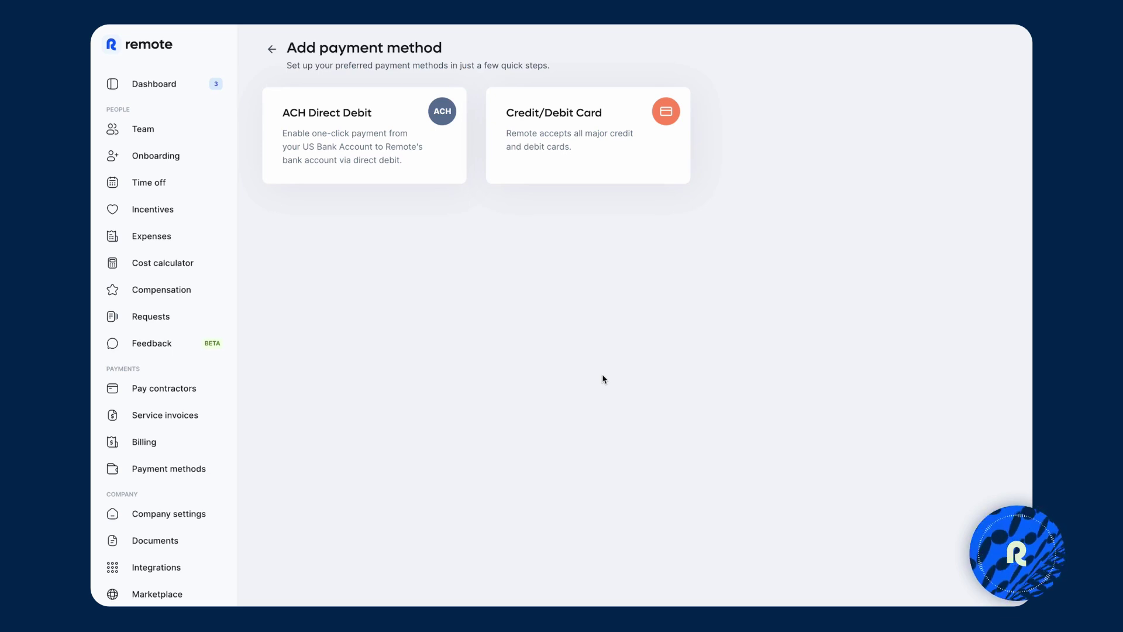
{"action": "scroll", "coordinate": [602, 376], "scroll_direction": "down", "scroll_amount": 2}
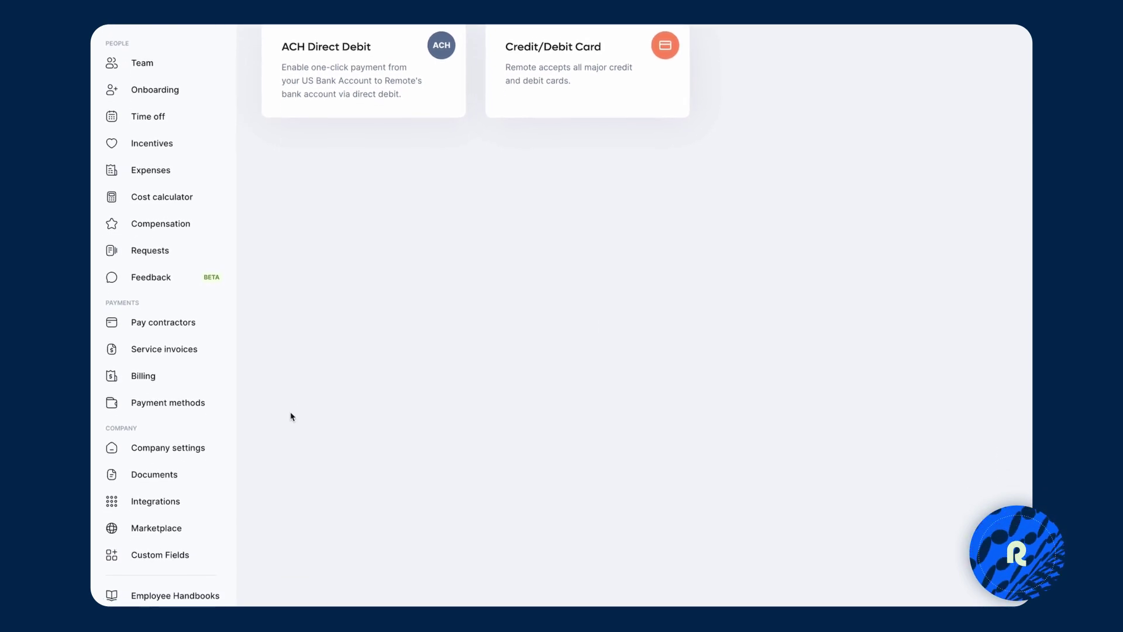
Show the Users and Permissions list of team members in Company settings.
{"action": "left_click", "coordinate": [188, 427]}
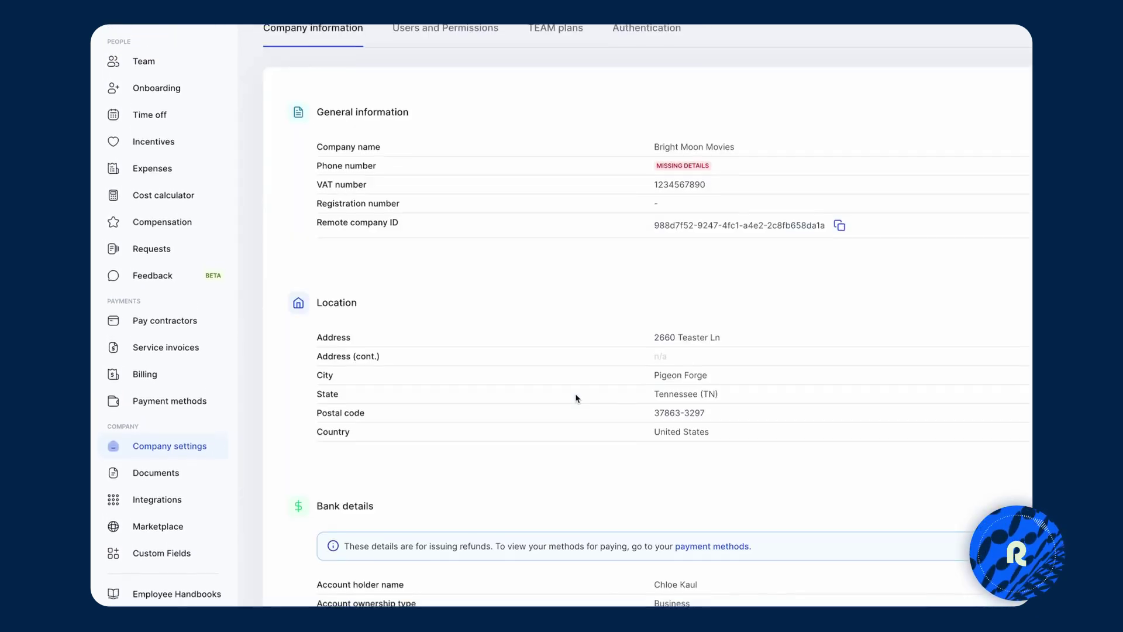
{"action": "scroll", "coordinate": [576, 404], "scroll_direction": "up", "scroll_amount": 2}
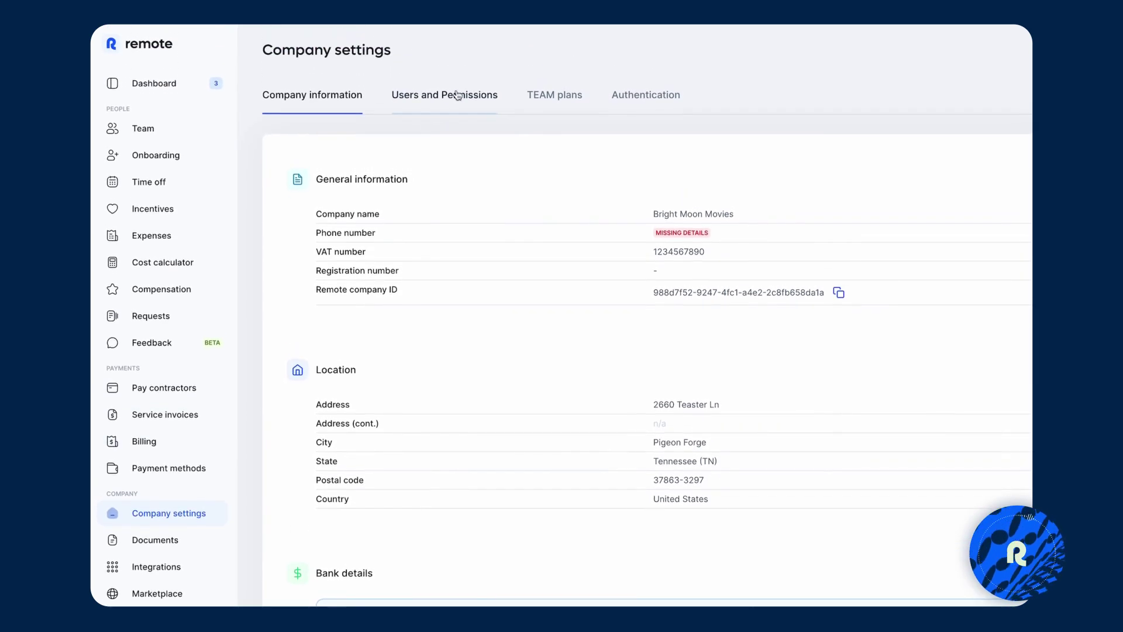
{"action": "left_click", "coordinate": [457, 95]}
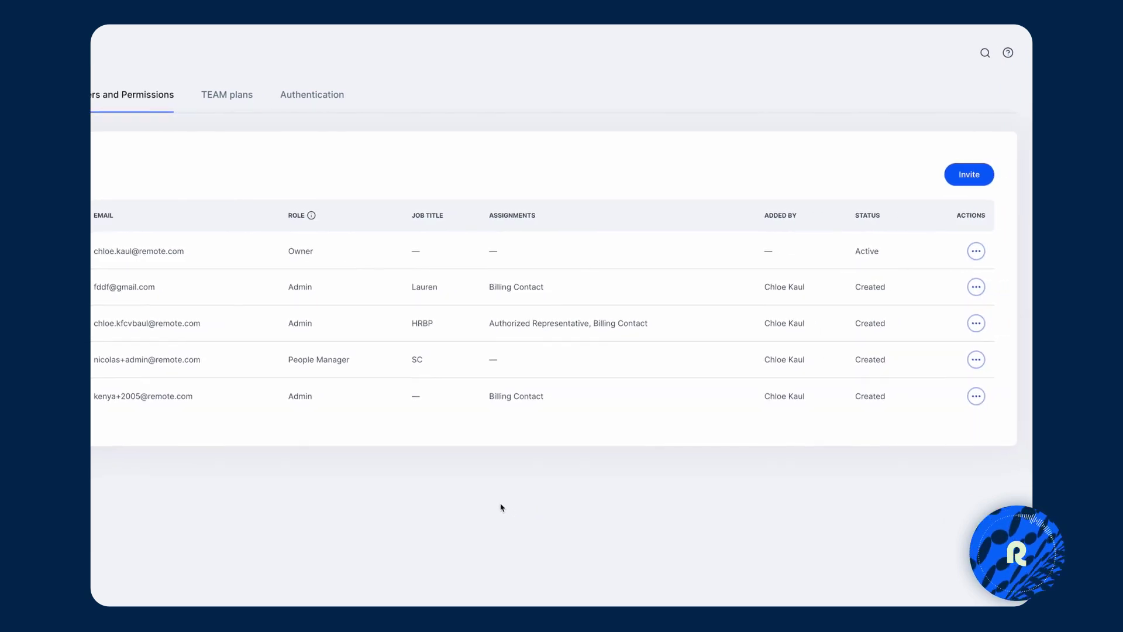
Start inviting a team member with the People Manager role, then close the form without inviting.
{"action": "left_click", "coordinate": [966, 176]}
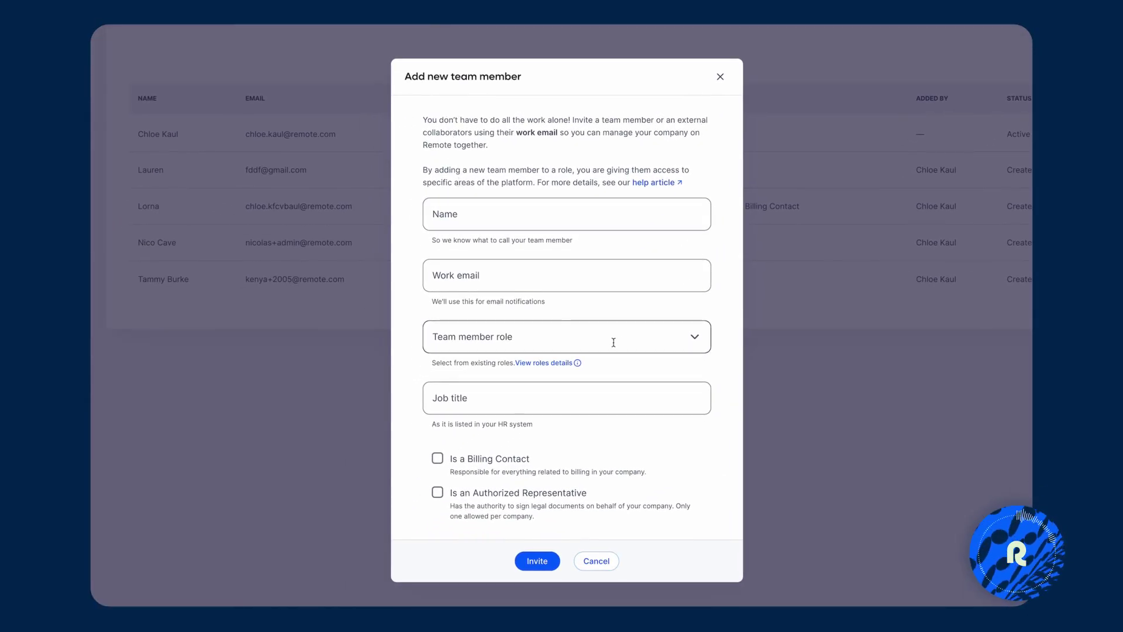
{"action": "left_click", "coordinate": [624, 344]}
{"action": "left_click", "coordinate": [633, 316]}
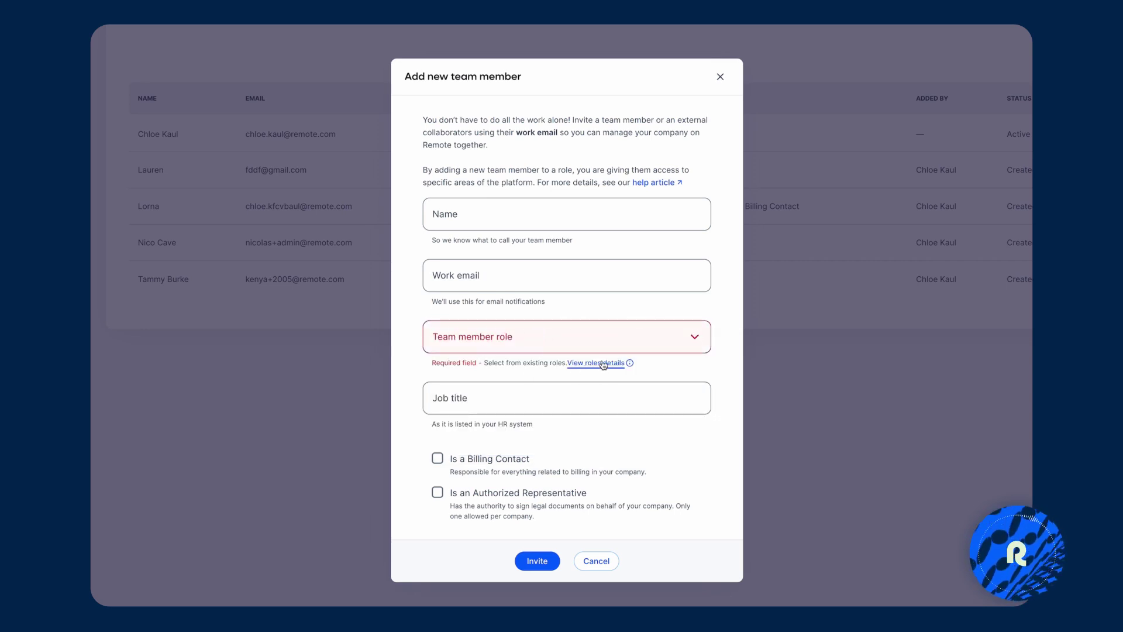
{"action": "left_click", "coordinate": [683, 344]}
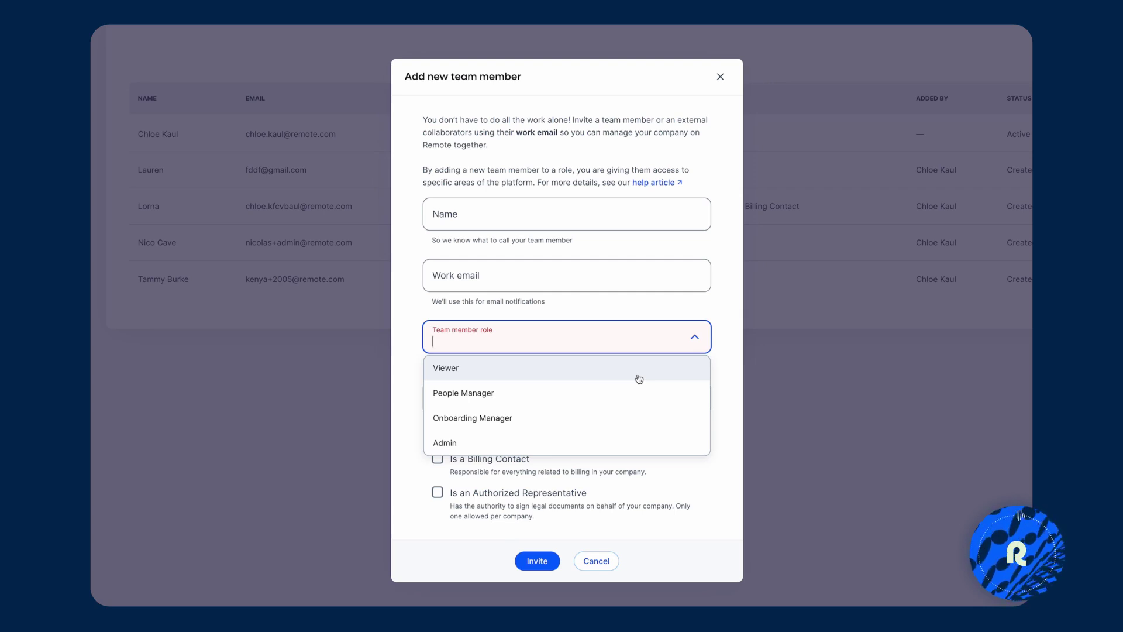
{"action": "left_click", "coordinate": [631, 389]}
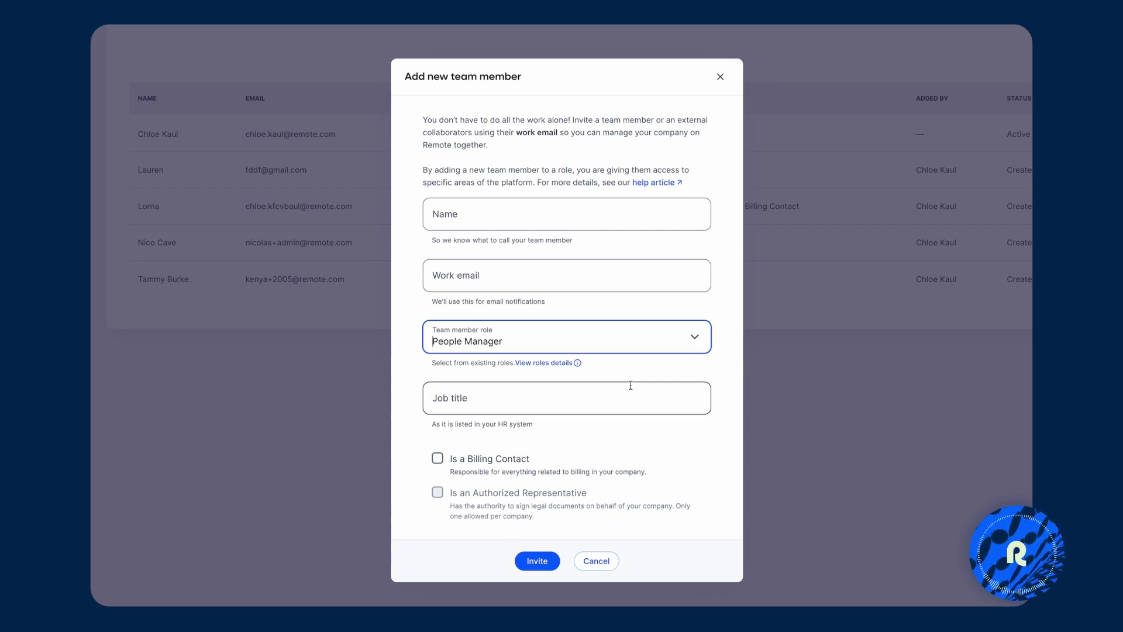
{"action": "left_click", "coordinate": [728, 82]}
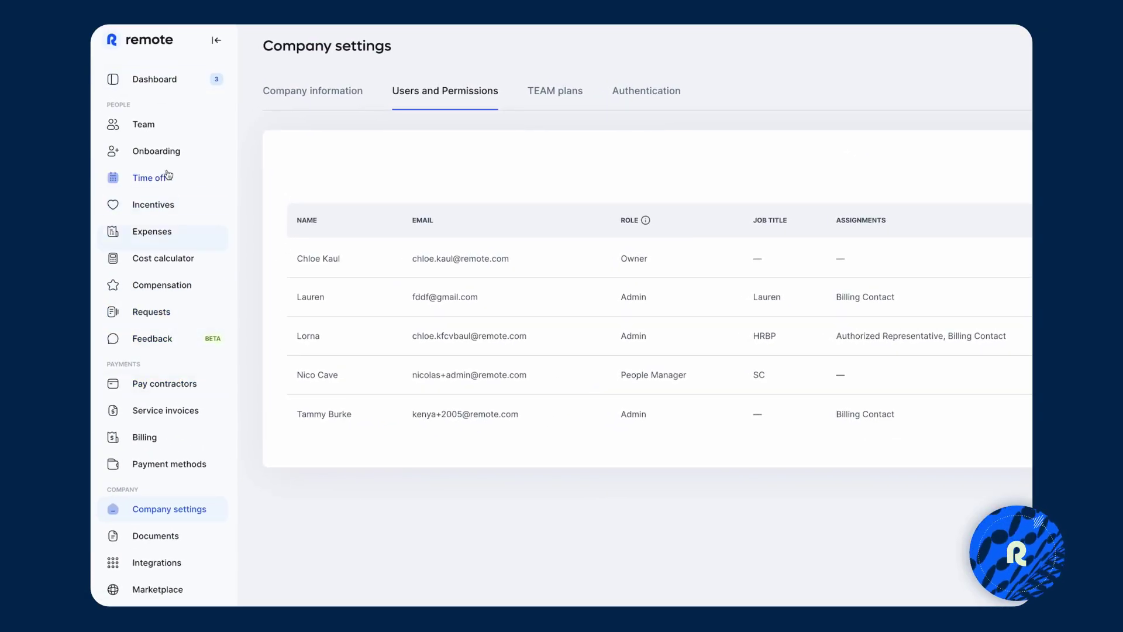
Open the Time off summary of all team leave and reveal its Export data option.
{"action": "left_click", "coordinate": [164, 179]}
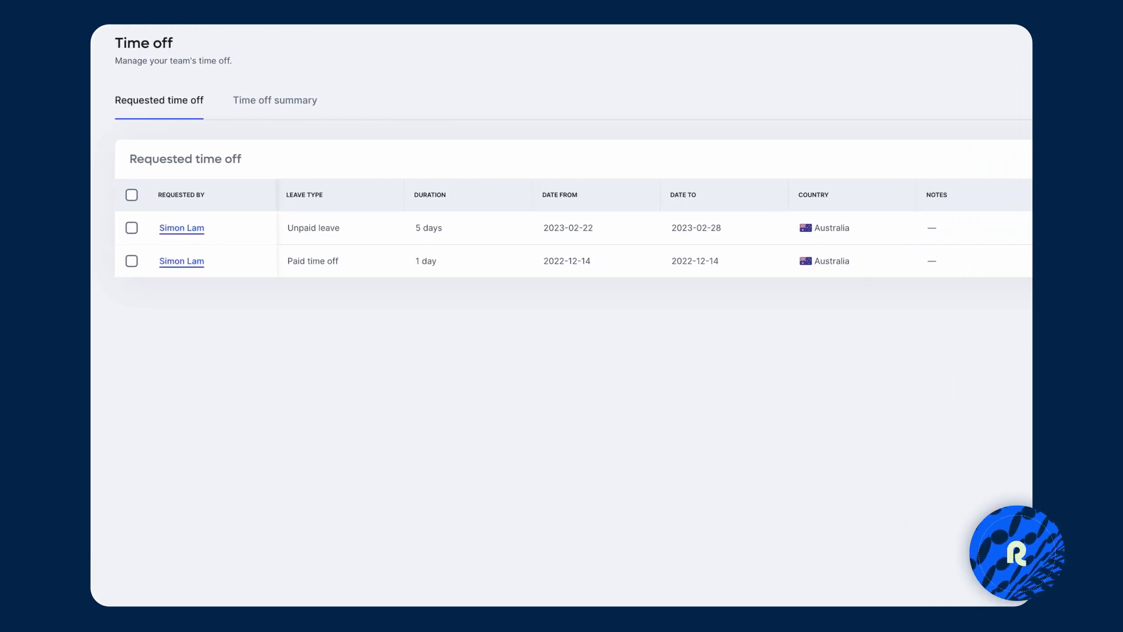
{"action": "left_click", "coordinate": [256, 111]}
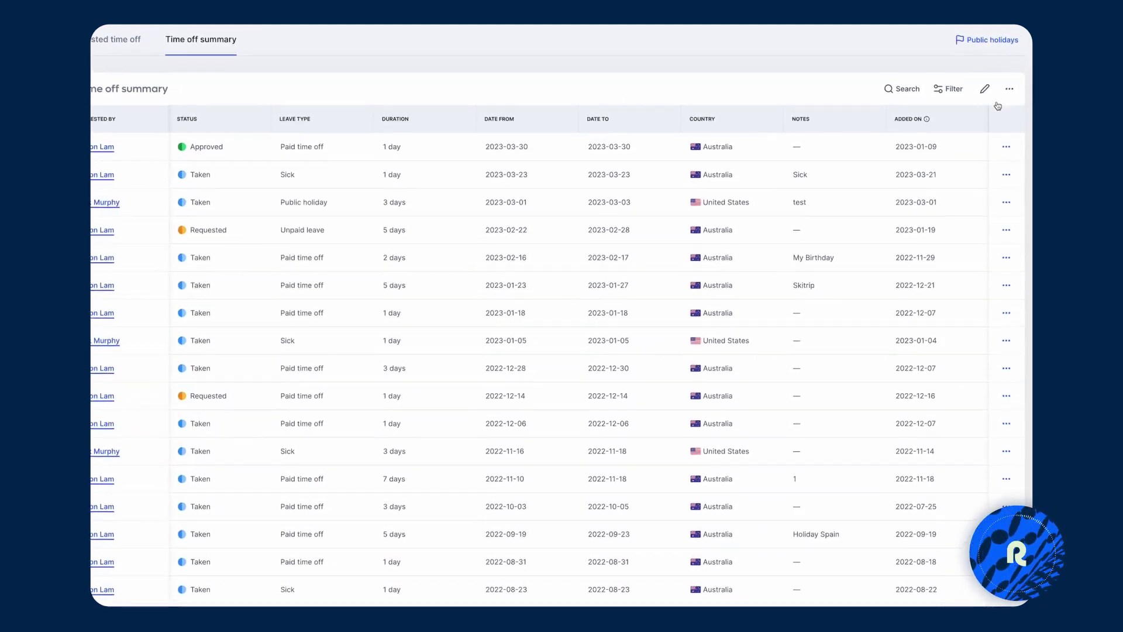
{"action": "left_click", "coordinate": [1009, 89]}
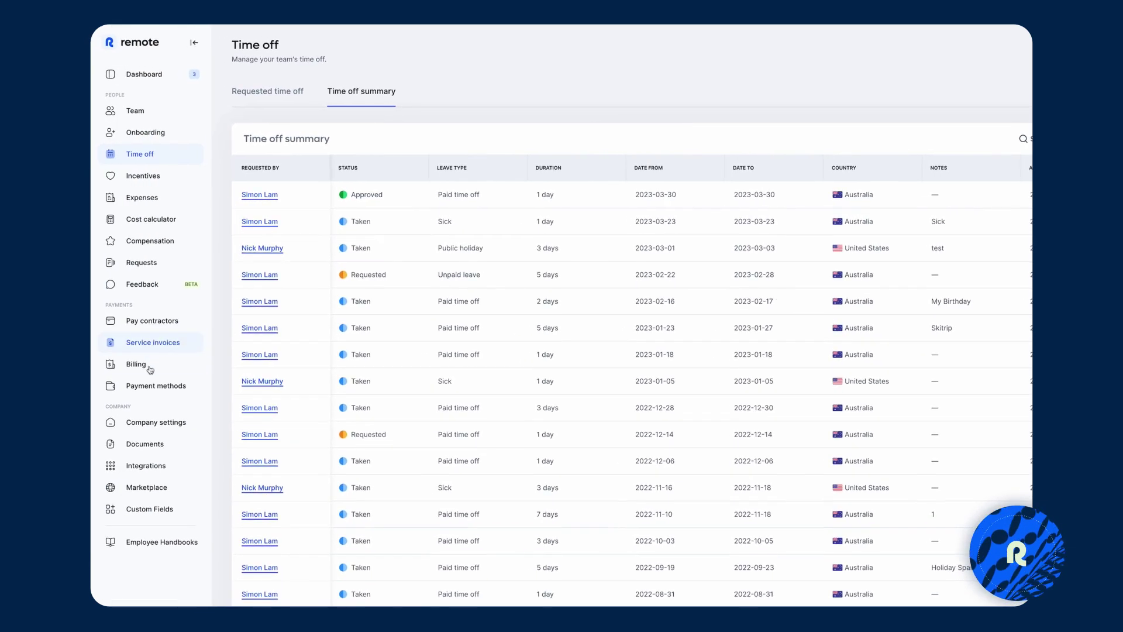
Go to the Integrations page showing Remote API, Easop and available apps like BambooHR and Zapier.
{"action": "left_click", "coordinate": [154, 464]}
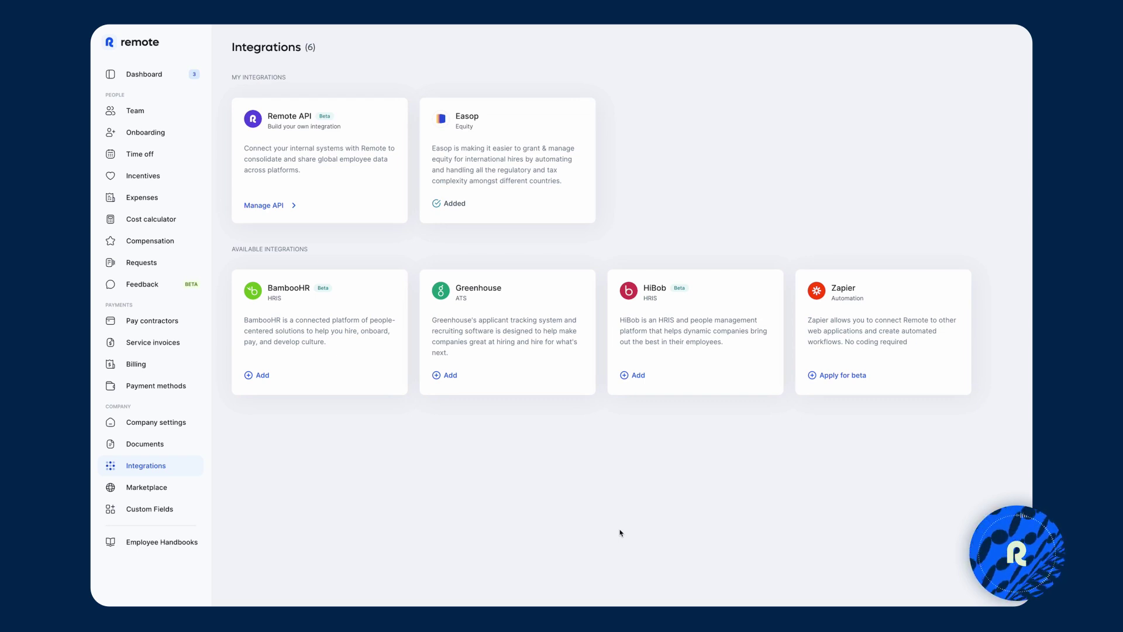
Browse the Marketplace partner perks and open the Carta perk details.
{"action": "left_click", "coordinate": [194, 492]}
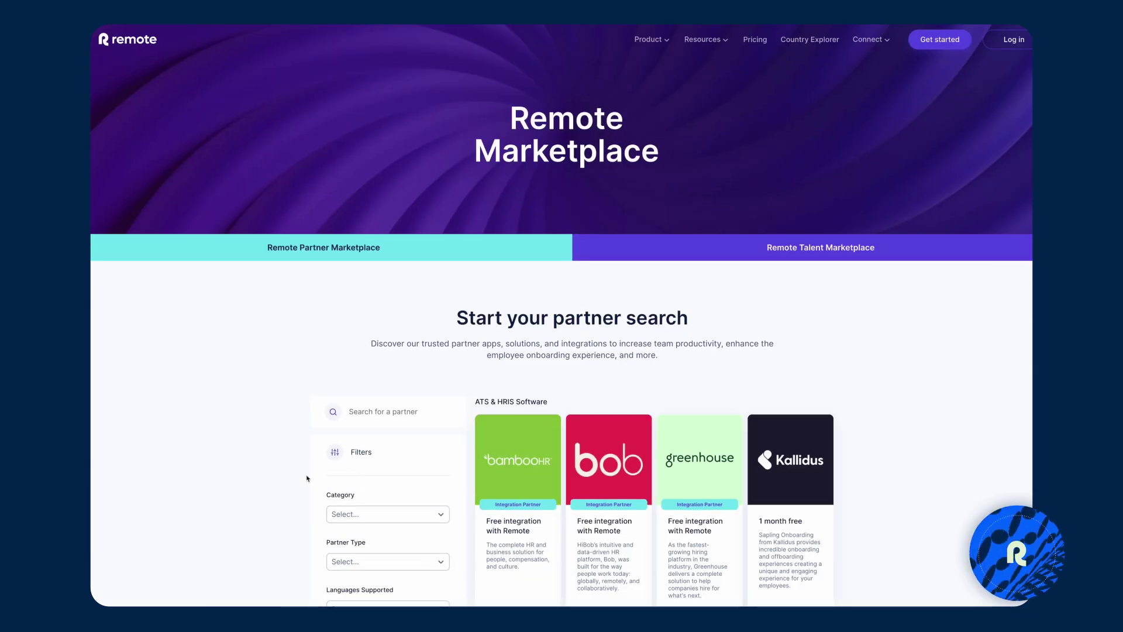
{"action": "scroll", "coordinate": [307, 479], "scroll_direction": "down", "scroll_amount": 6}
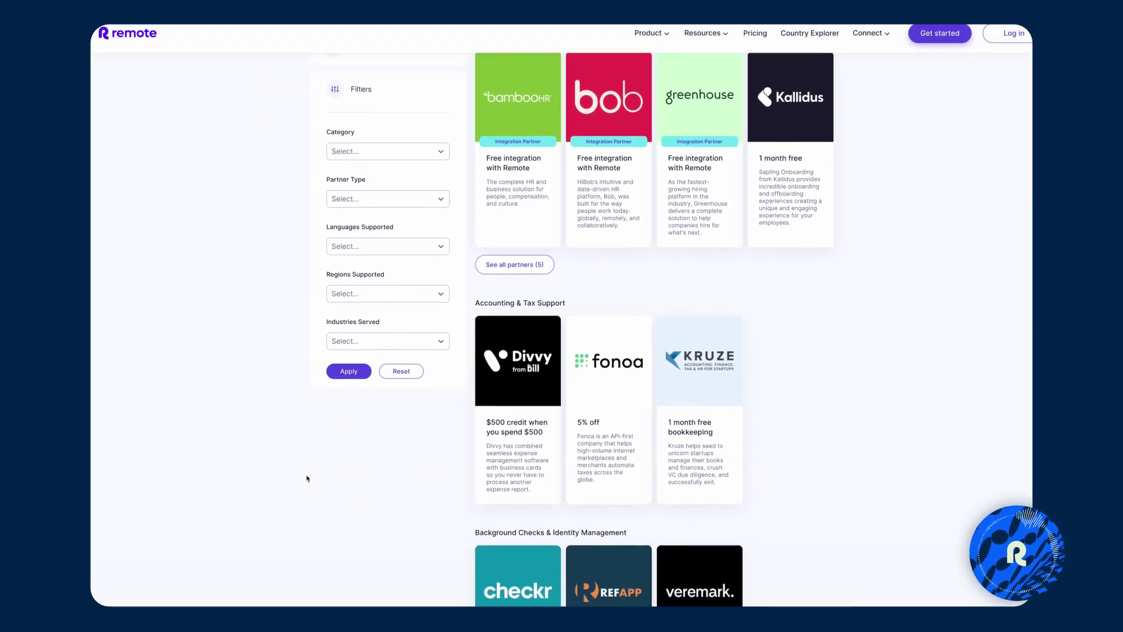
{"action": "scroll", "coordinate": [306, 479], "scroll_direction": "up", "scroll_amount": 5}
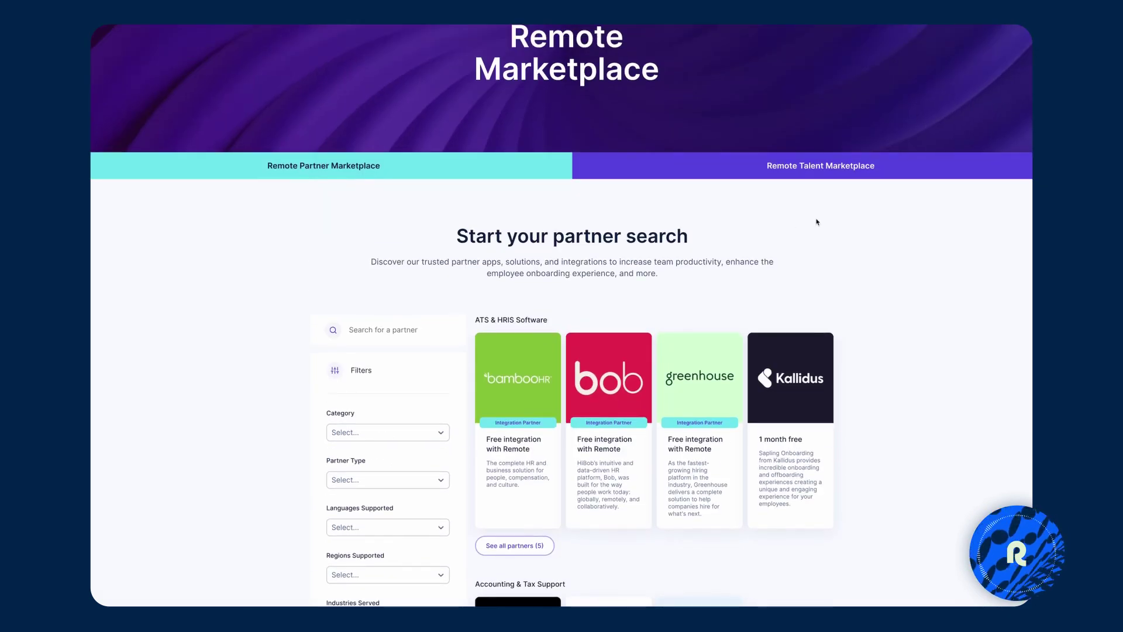
{"action": "scroll", "coordinate": [175, 523], "scroll_direction": "down", "scroll_amount": 8}
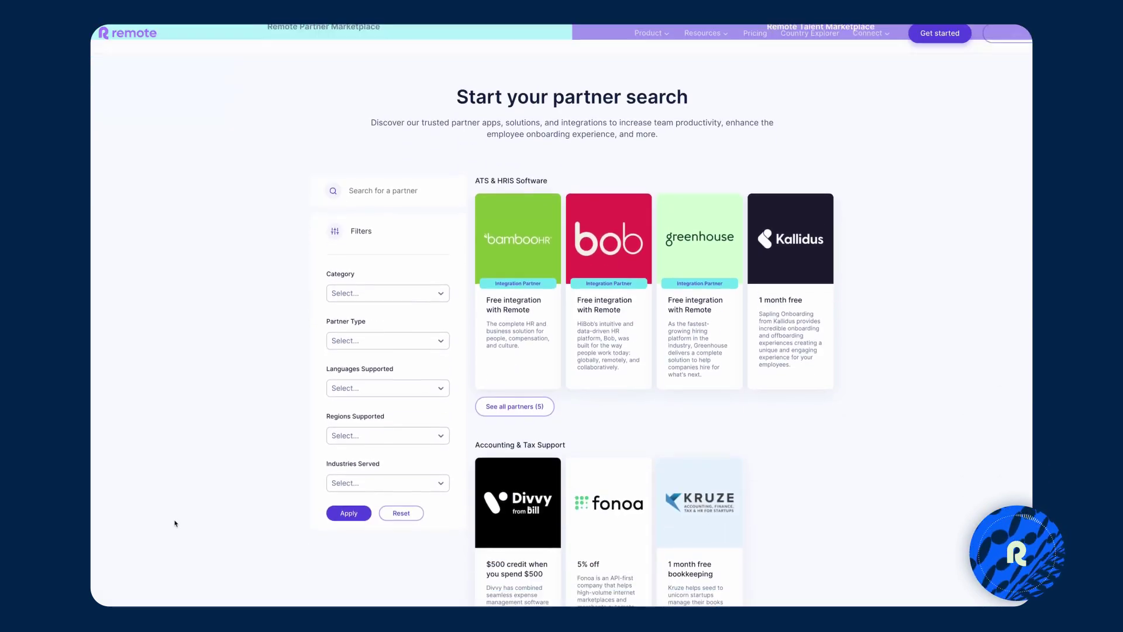
{"action": "scroll", "coordinate": [175, 523], "scroll_direction": "down", "scroll_amount": 3}
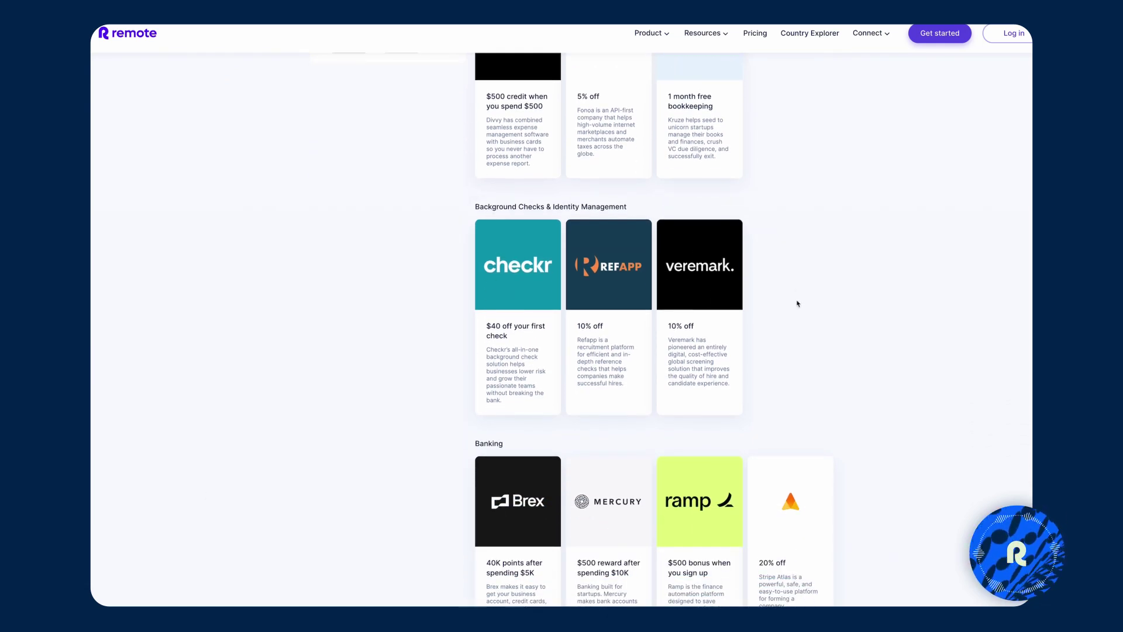
{"action": "scroll", "coordinate": [790, 389], "scroll_direction": "down", "scroll_amount": 2}
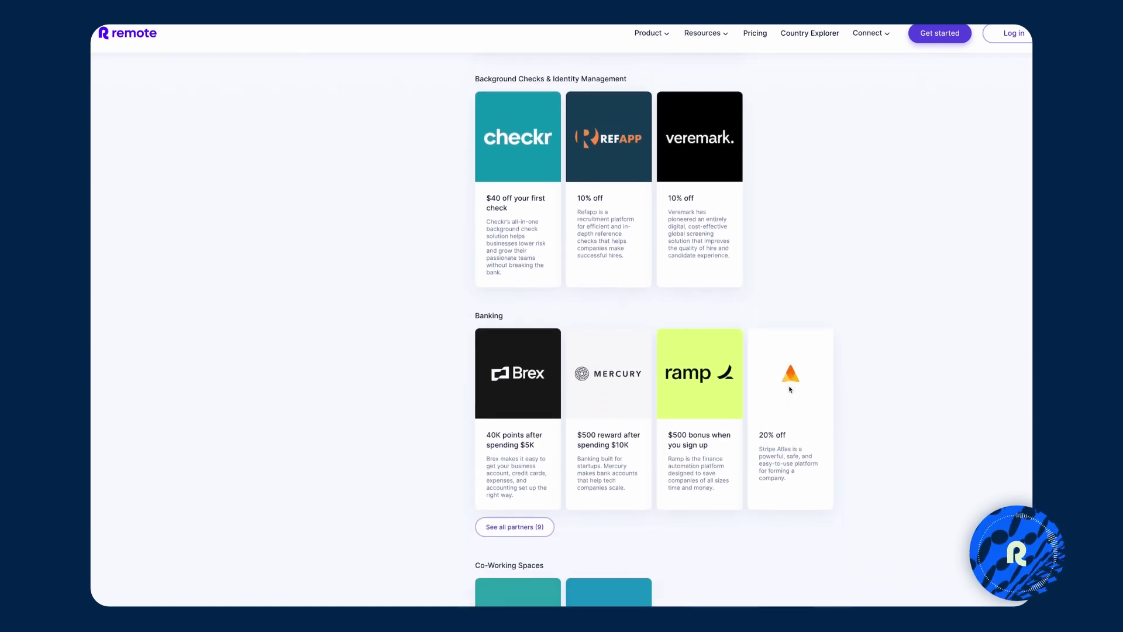
{"action": "scroll", "coordinate": [792, 527], "scroll_direction": "down", "scroll_amount": 5}
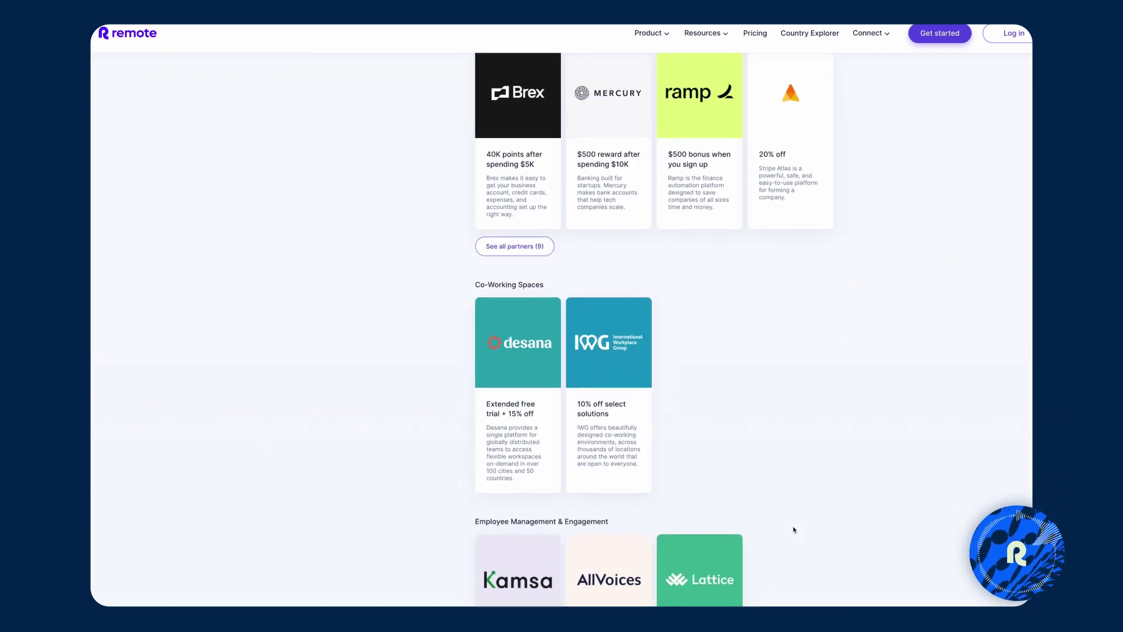
{"action": "scroll", "coordinate": [793, 529], "scroll_direction": "down", "scroll_amount": 3}
{"action": "scroll", "coordinate": [794, 530], "scroll_direction": "down", "scroll_amount": 3}
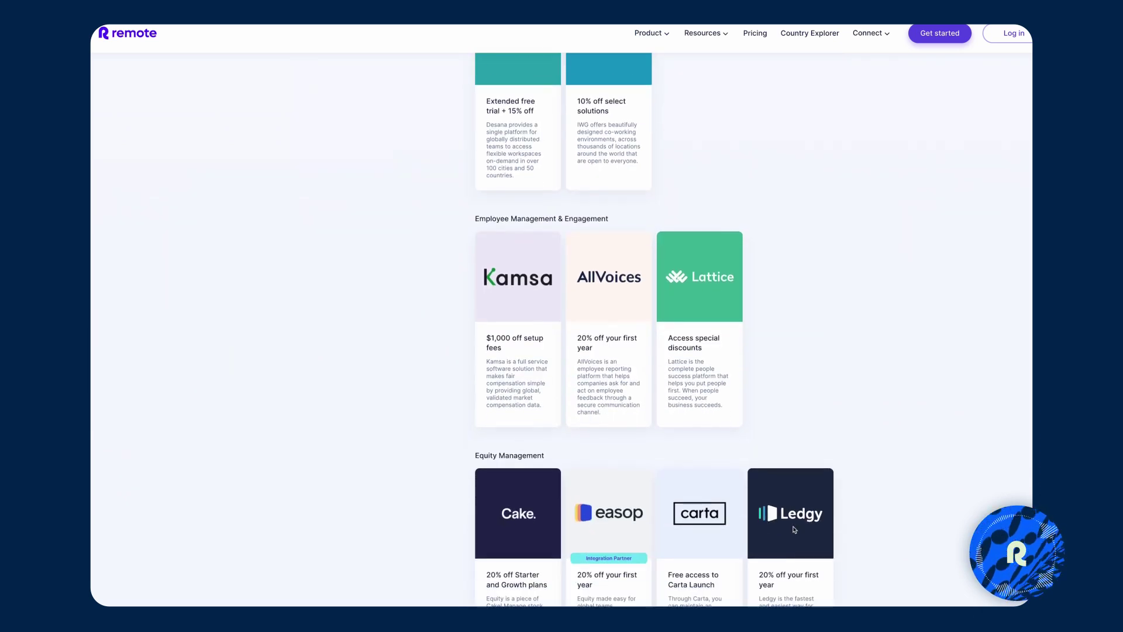
{"action": "scroll", "coordinate": [655, 330], "scroll_direction": "down", "scroll_amount": 1}
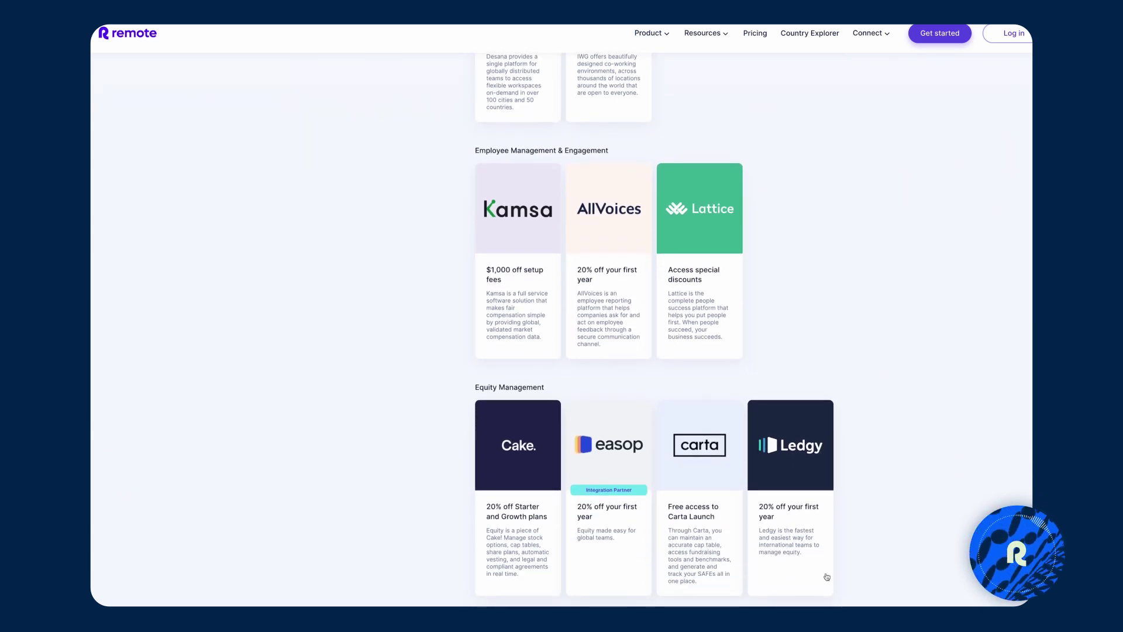
{"action": "left_click", "coordinate": [679, 525]}
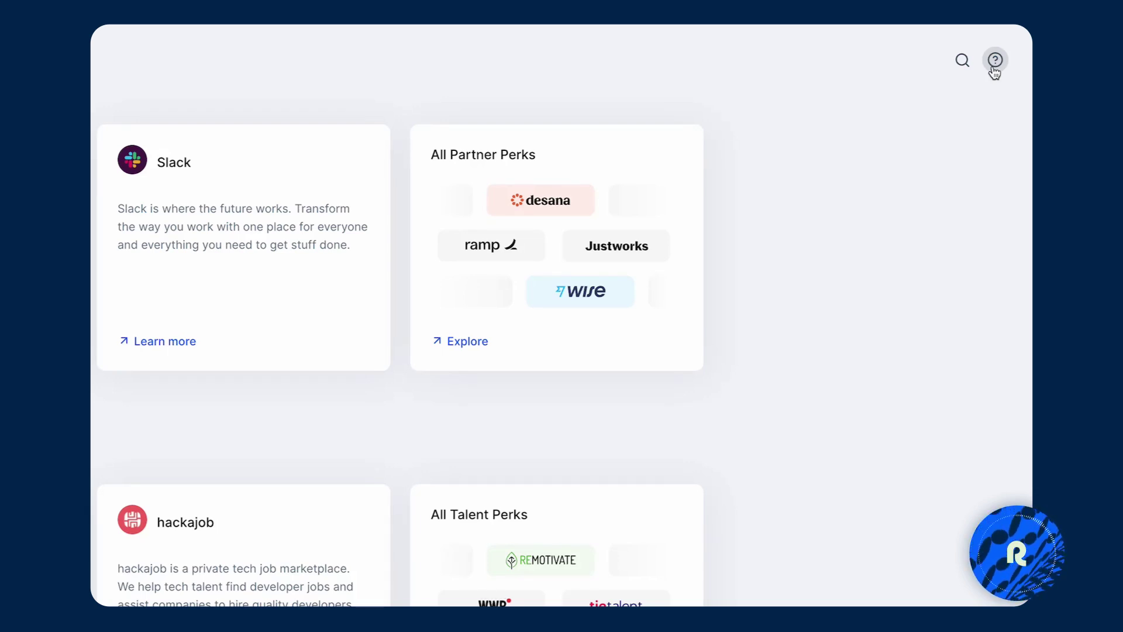
Visit the Remote Help Center from the help menu, then open the support chat with Remote Bot.
{"action": "left_click", "coordinate": [995, 69]}
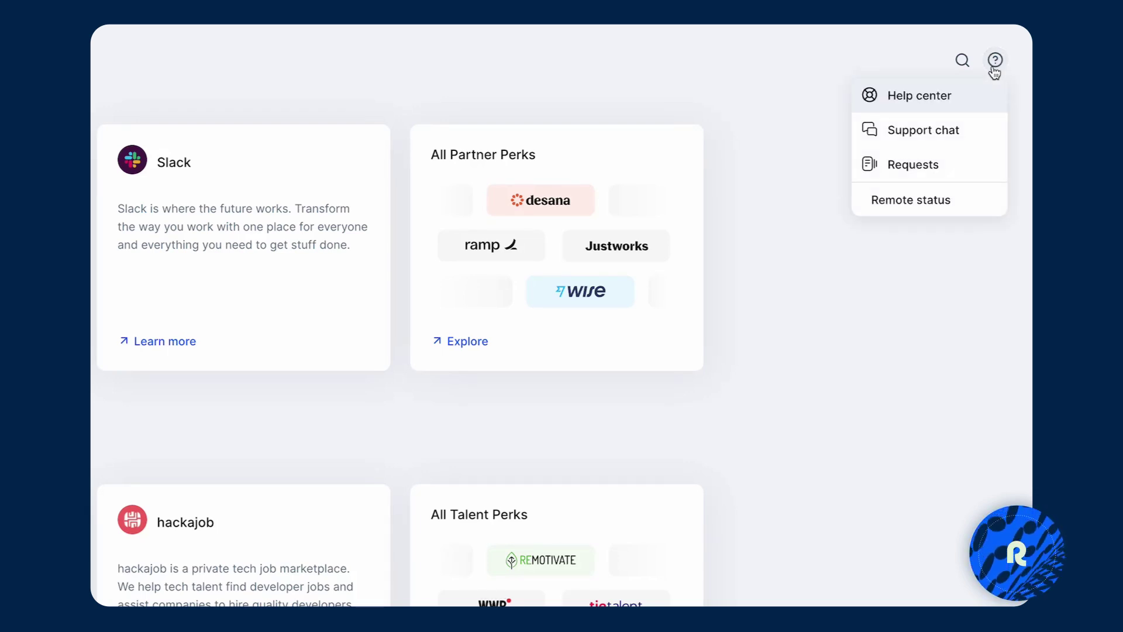
{"action": "left_click", "coordinate": [918, 105]}
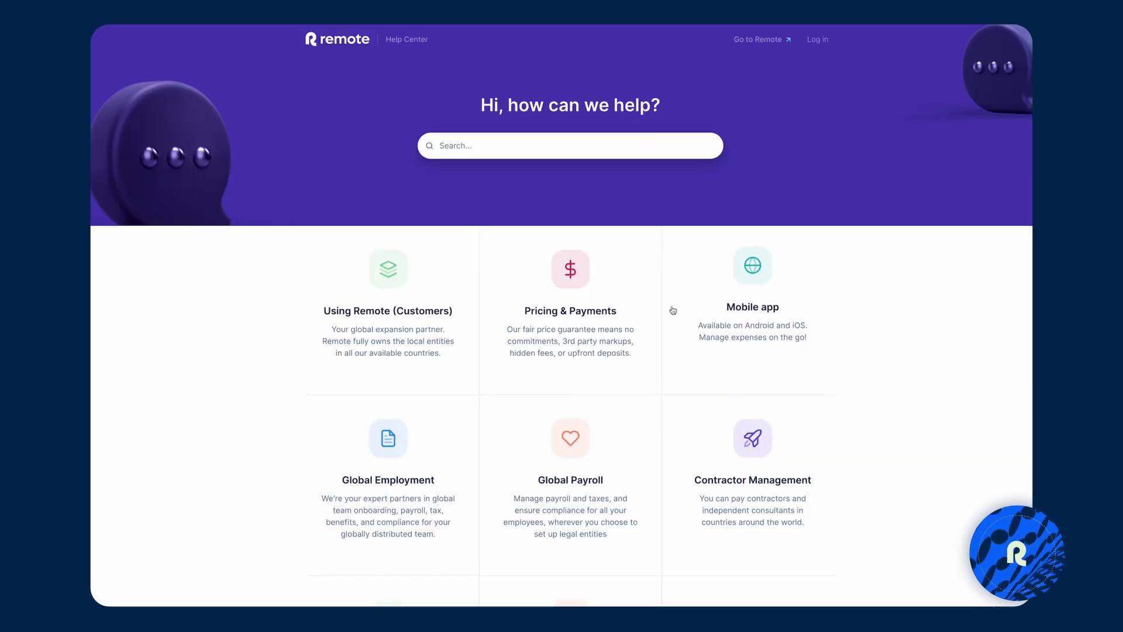
{"action": "scroll", "coordinate": [658, 382], "scroll_direction": "down", "scroll_amount": 1}
{"action": "scroll", "coordinate": [659, 382], "scroll_direction": "up", "scroll_amount": 2}
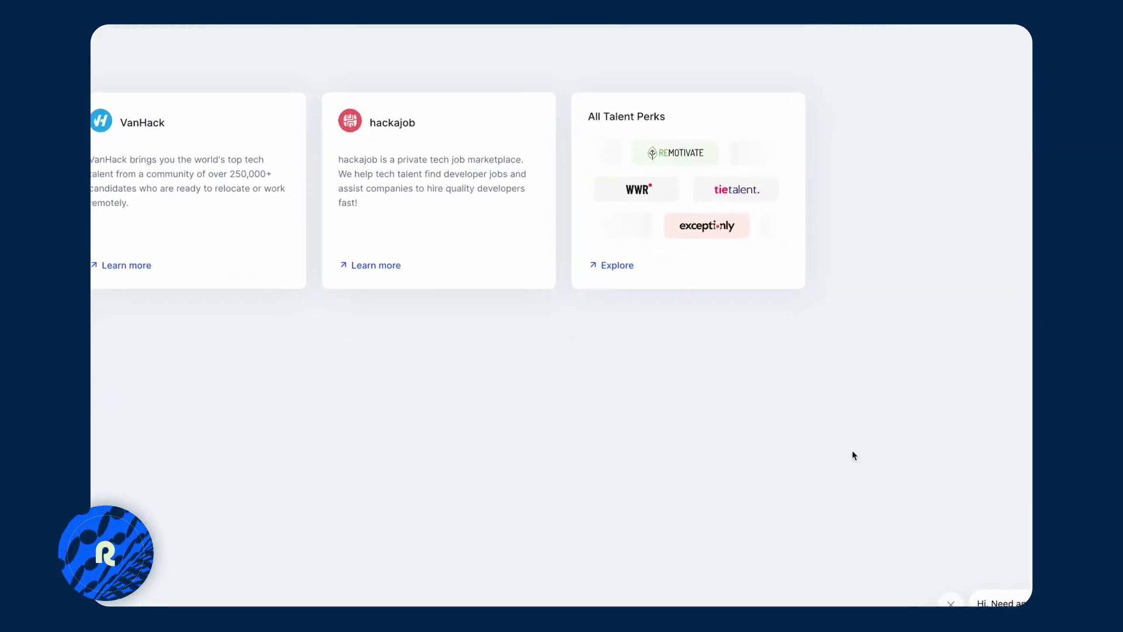
{"action": "left_click", "coordinate": [982, 580]}
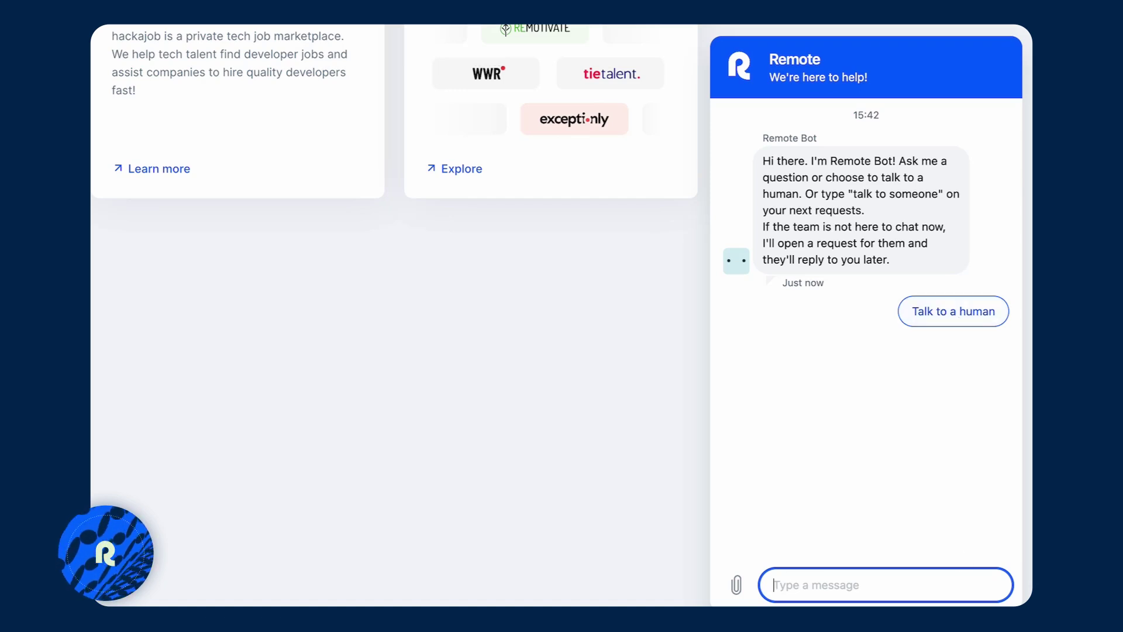
Close the support chat and go to the Requests page listing six submitted requests.
{"action": "key", "text": "Escape"}
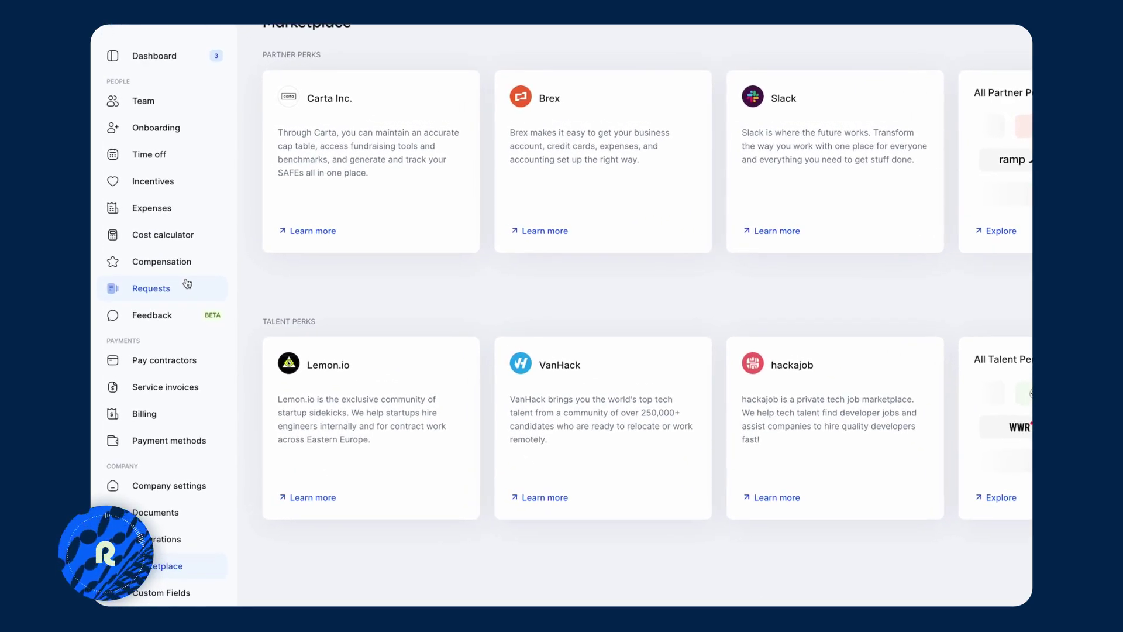
{"action": "left_click", "coordinate": [182, 288]}
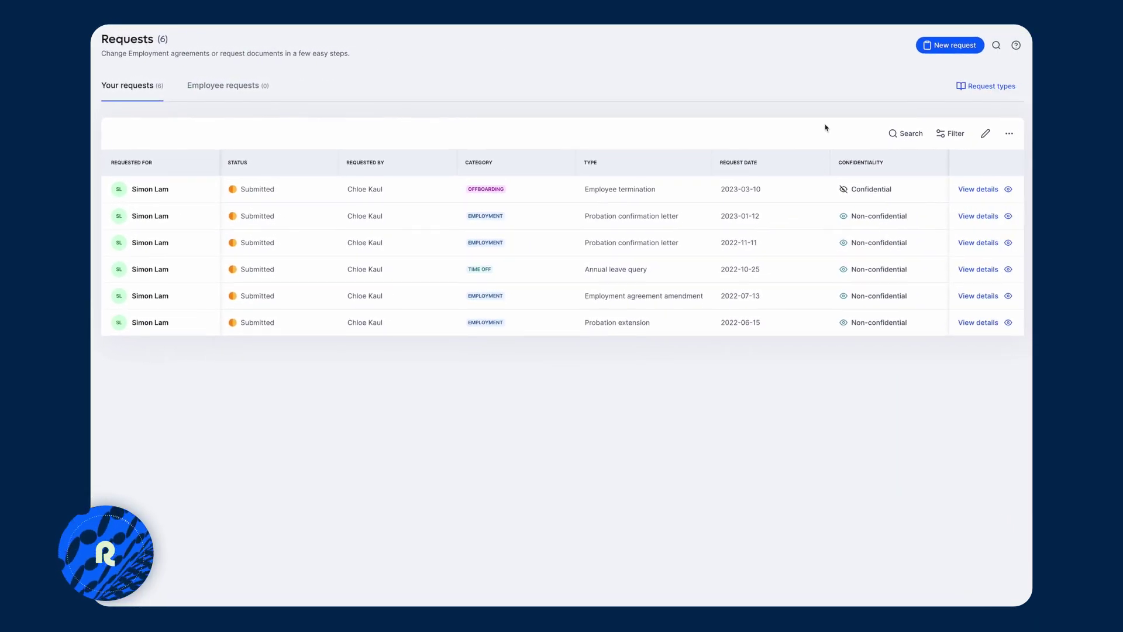
Show the Request types panel with offboarding, employment and time off request options.
{"action": "left_click", "coordinate": [960, 92]}
{"action": "scroll", "coordinate": [845, 439], "scroll_direction": "down", "scroll_amount": 1}
{"action": "scroll", "coordinate": [855, 440], "scroll_direction": "up", "scroll_amount": 1}
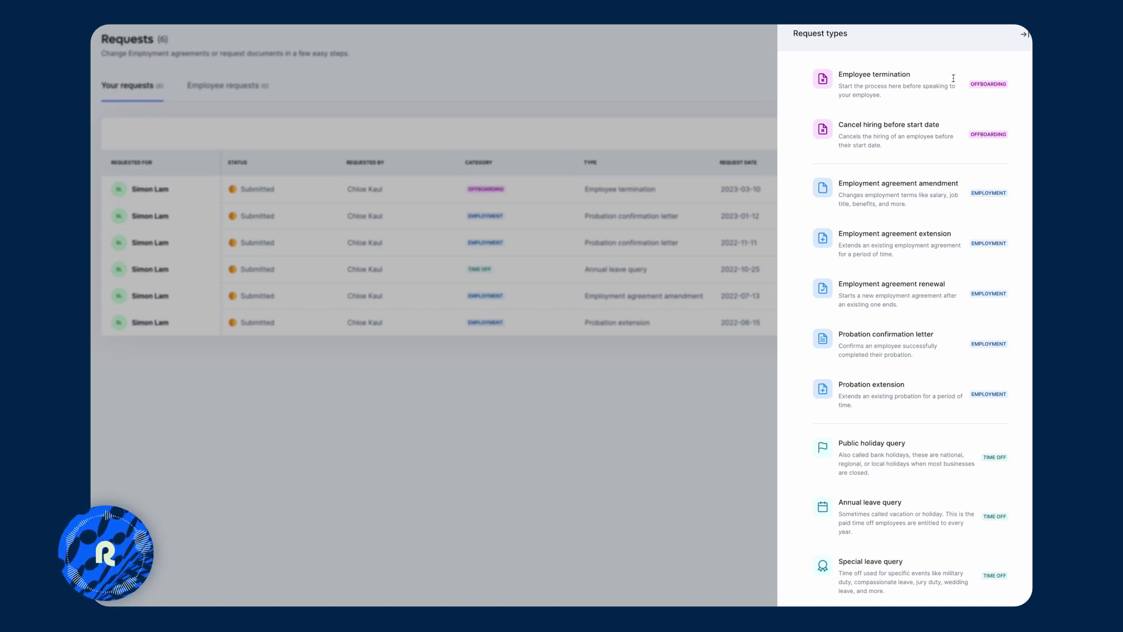
Close the Request types panel to show the six submitted requests in the Requests table.
{"action": "left_click", "coordinate": [1024, 35]}
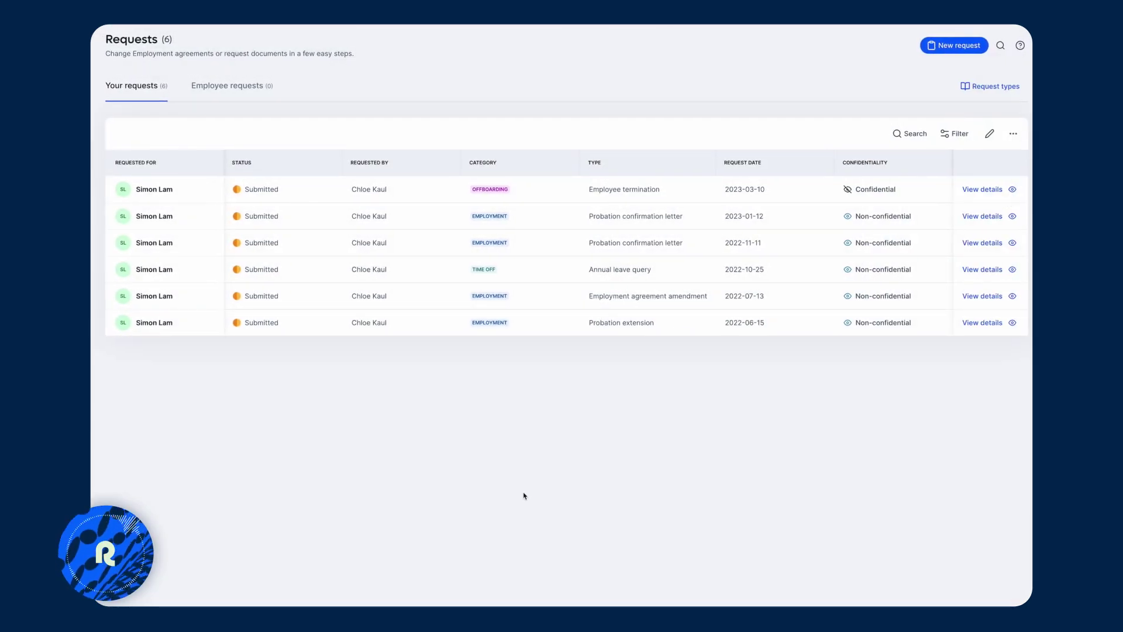